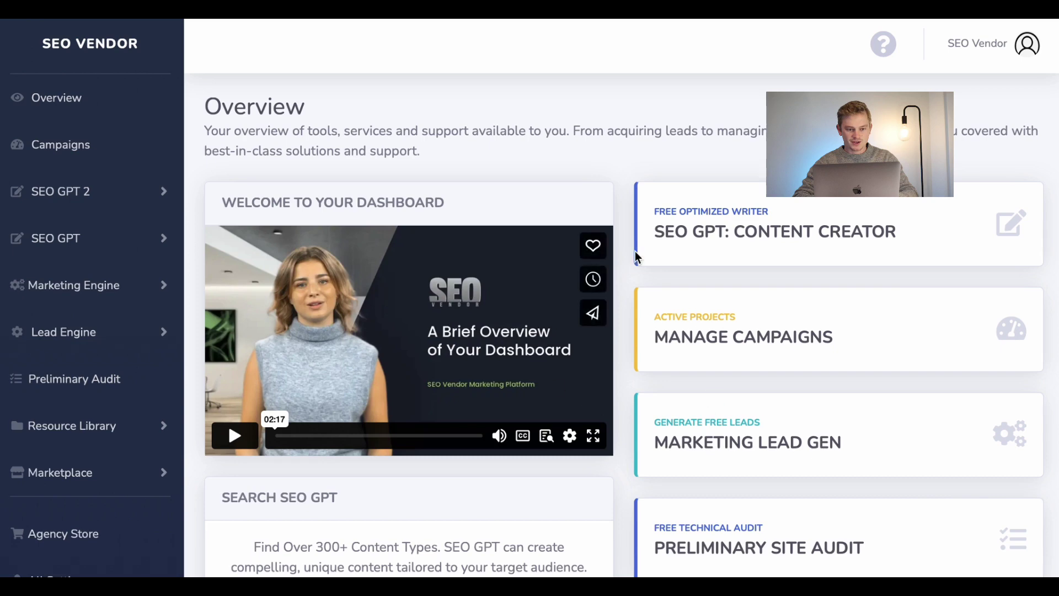
Expand SEO GPT 2 in the sidebar to list its content types
{"action": "left_click", "coordinate": [89, 193]}
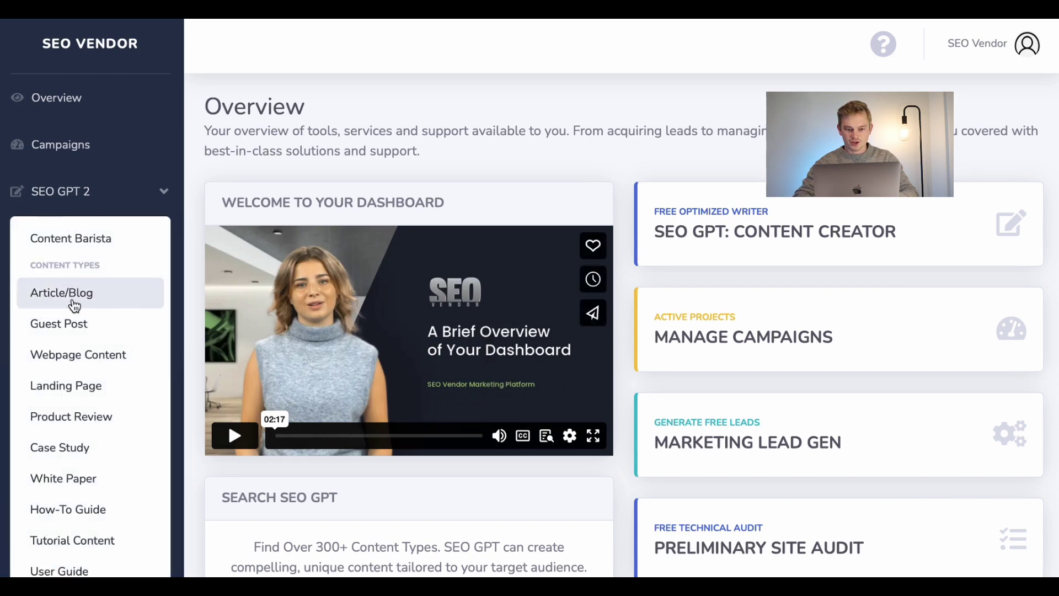
In Article/Blog, enter the title 'how to train specific dog breeds' and refine it with Title Magic
{"action": "left_click", "coordinate": [76, 302]}
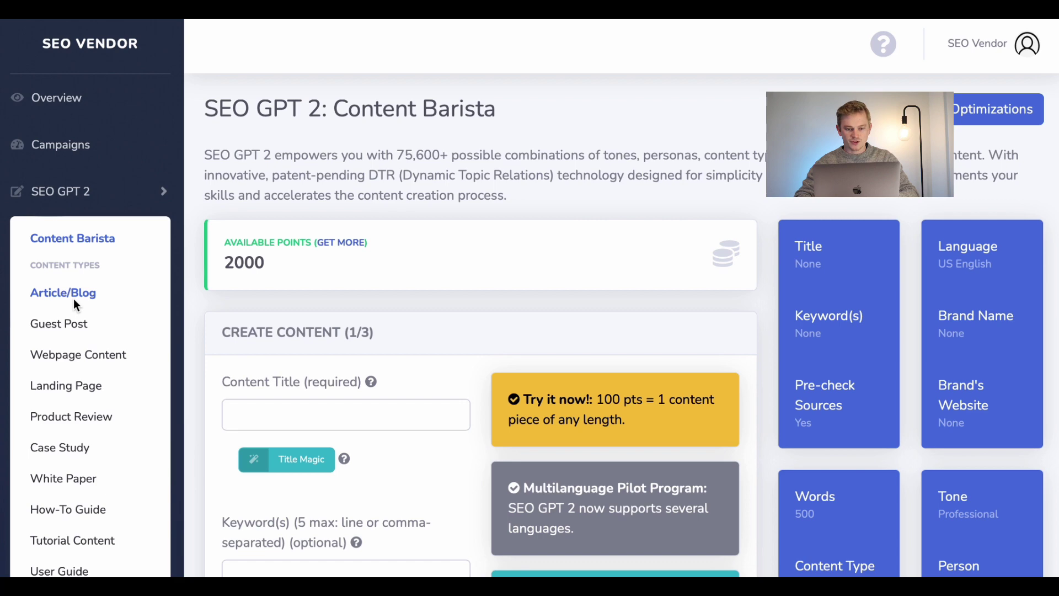
{"action": "scroll", "coordinate": [366, 320], "scroll_direction": "down", "scroll_amount": 3}
{"action": "left_click", "coordinate": [345, 276]}
{"action": "type", "text": "how "}
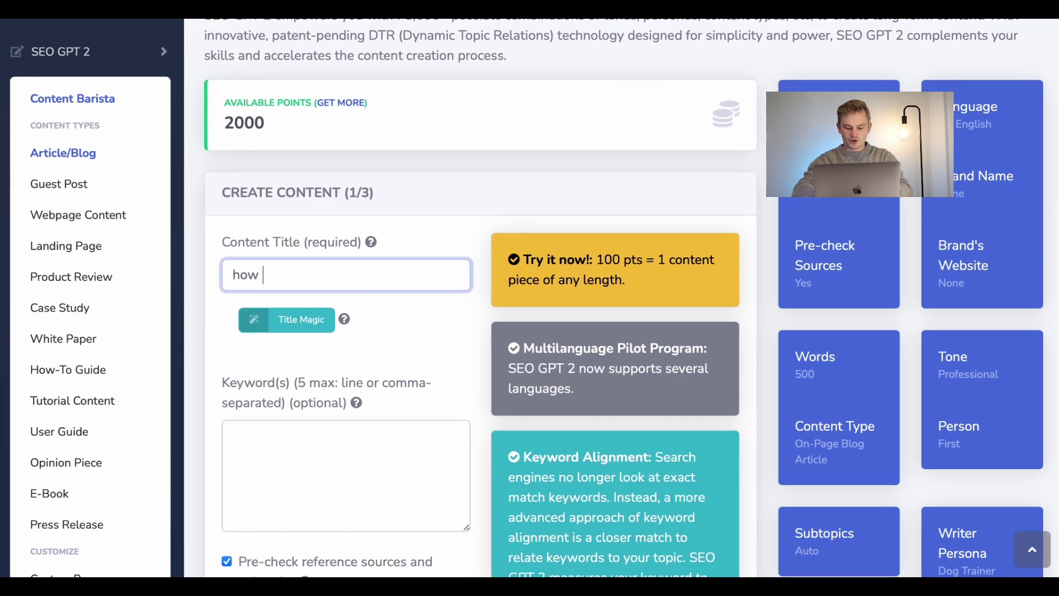
{"action": "type", "text": "to train spe"}
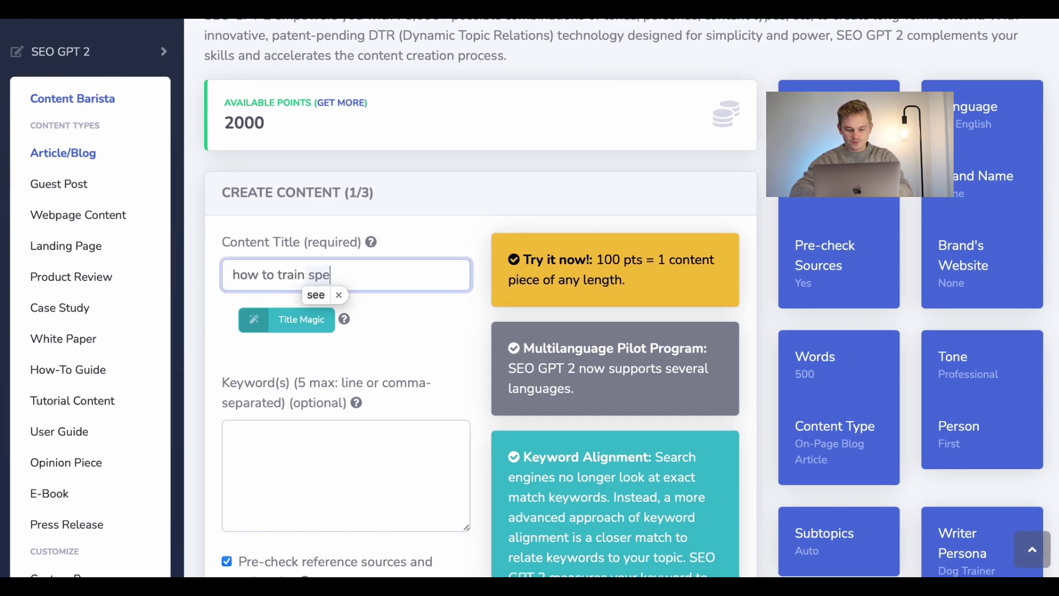
{"action": "type", "text": "cific dog breeds"}
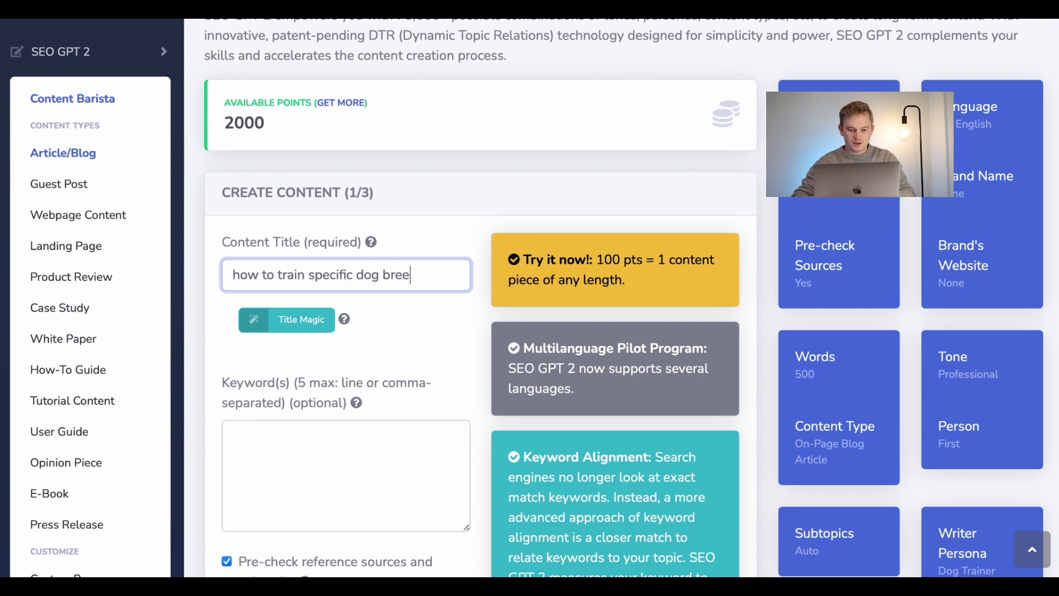
{"action": "left_click", "coordinate": [292, 322]}
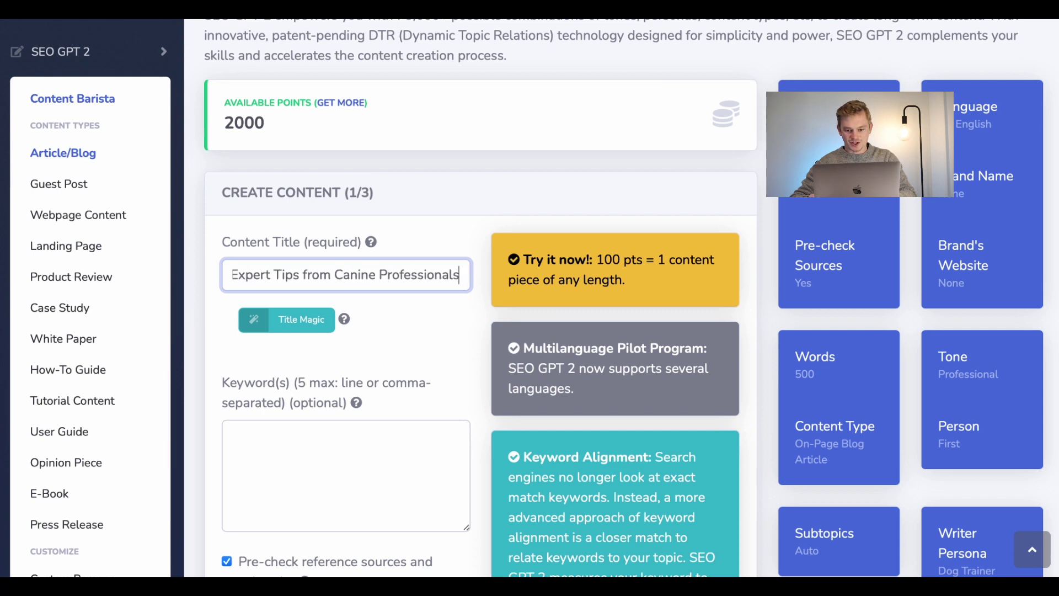
{"action": "scroll", "coordinate": [264, 383], "scroll_direction": "down", "scroll_amount": 2}
{"action": "left_click", "coordinate": [287, 313]}
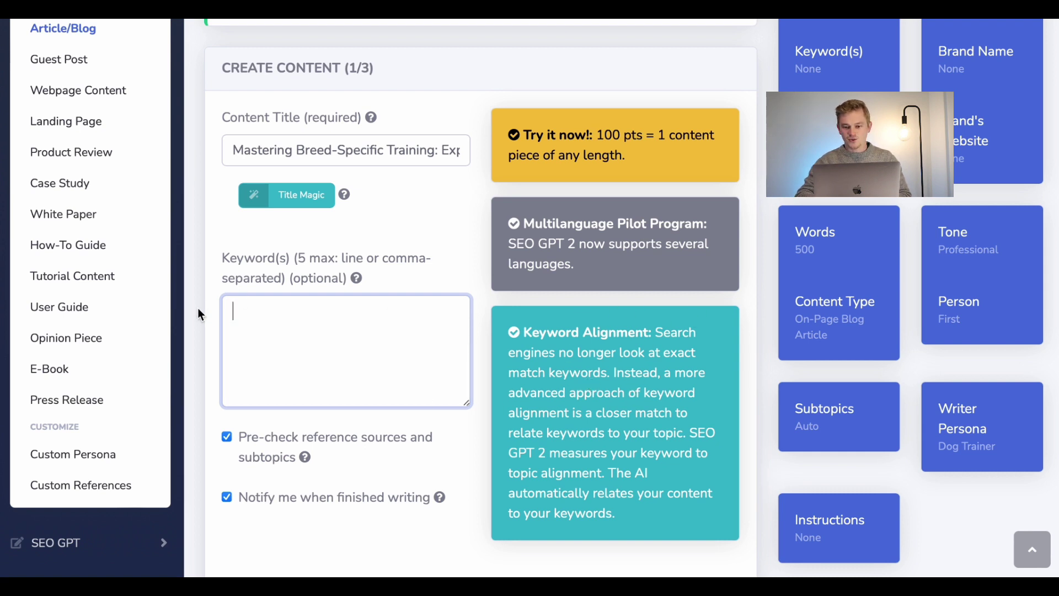
Enter keywords Border collie, training and tips and tricks, then go to Language & Branding
{"action": "type", "text": "B"}
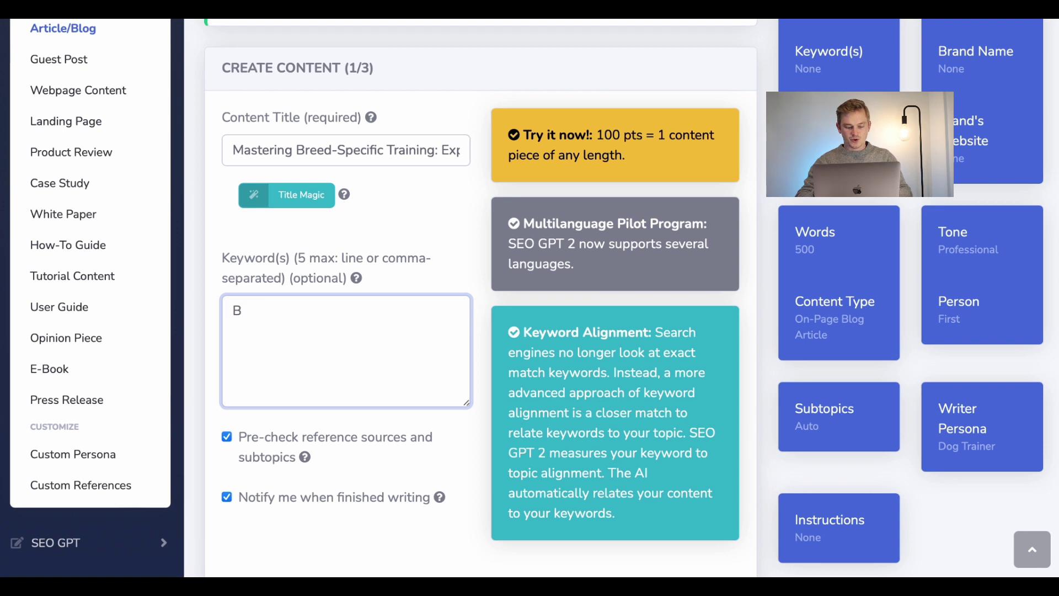
{"action": "type", "text": "order collie"}
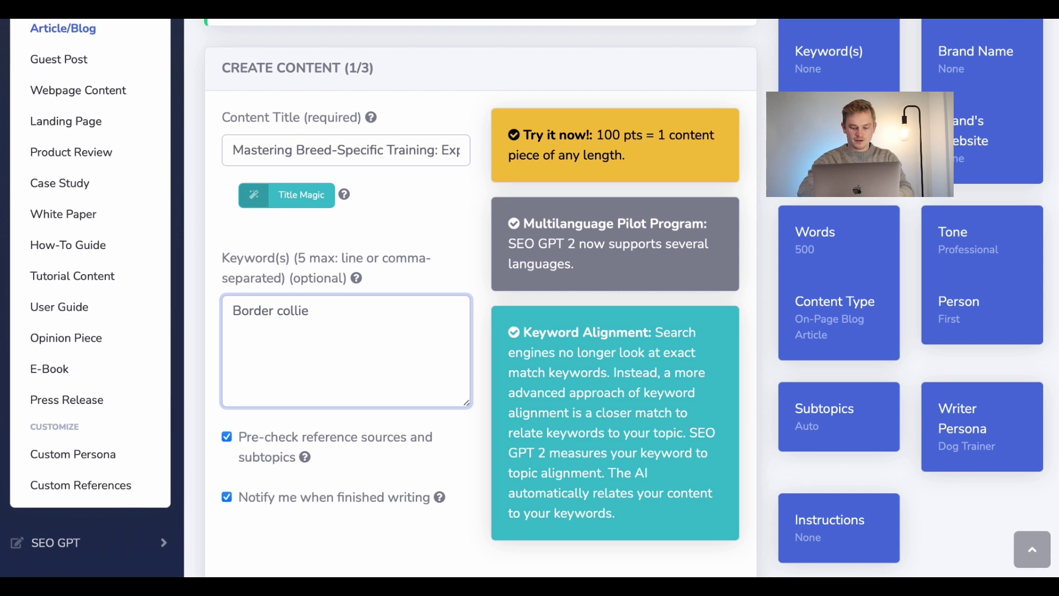
{"action": "key", "text": "Return"}
{"action": "type", "text": "training"}
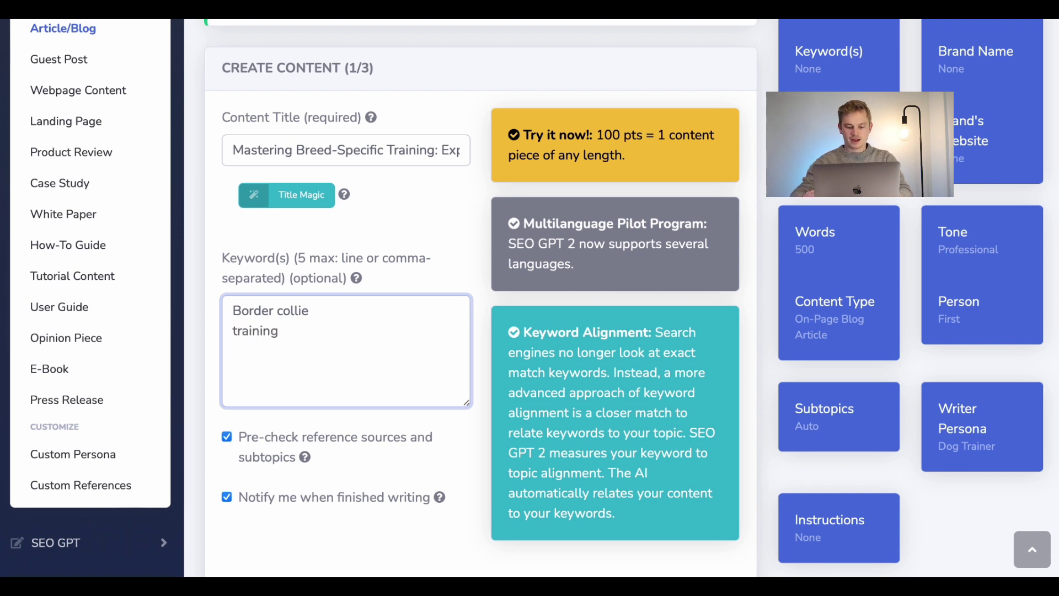
{"action": "key", "text": "Return"}
{"action": "type", "text": "tips and tricks"}
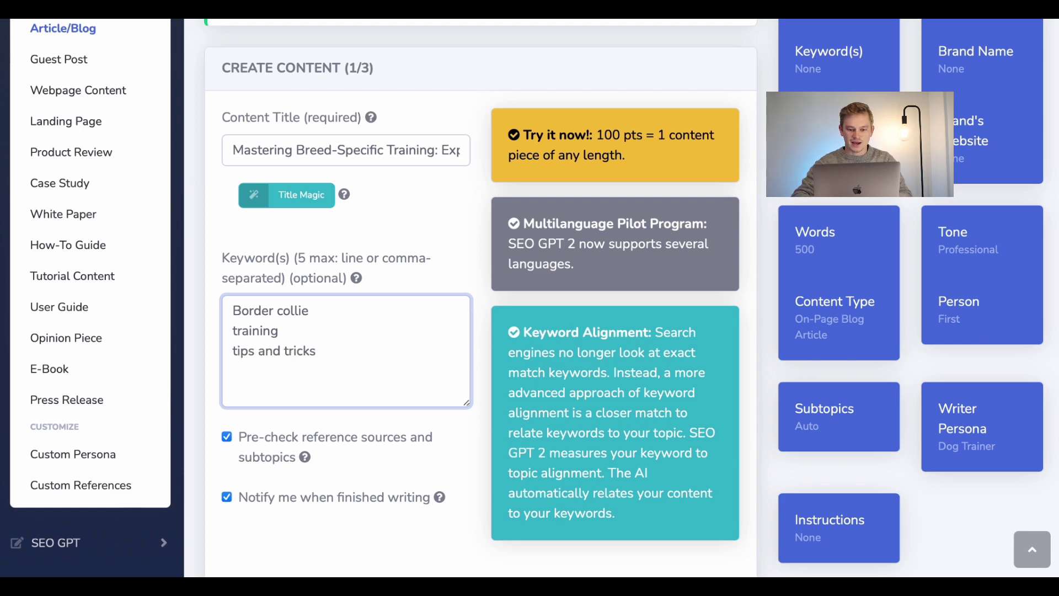
{"action": "scroll", "coordinate": [334, 321], "scroll_direction": "down", "scroll_amount": 3}
{"action": "left_click", "coordinate": [278, 418]}
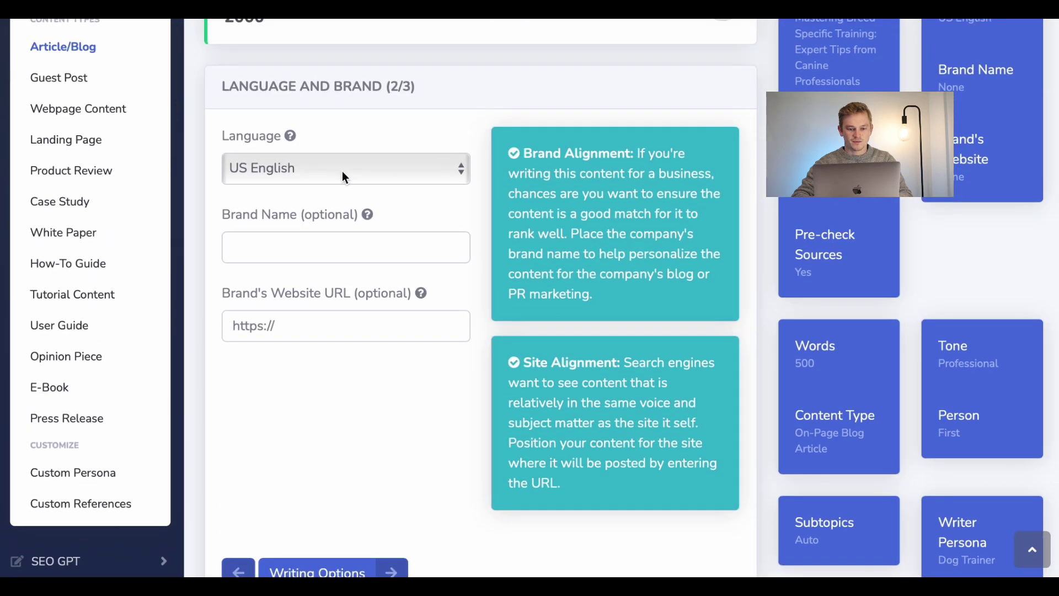
Set the brand name to 'Dog & Co'
{"action": "left_click", "coordinate": [300, 253]}
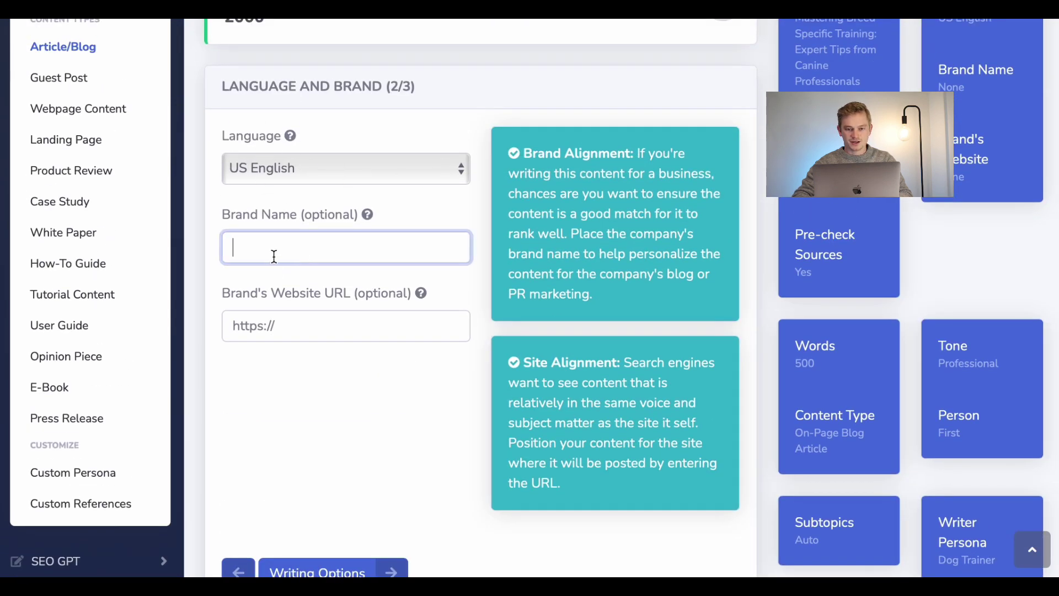
{"action": "left_click", "coordinate": [302, 331]}
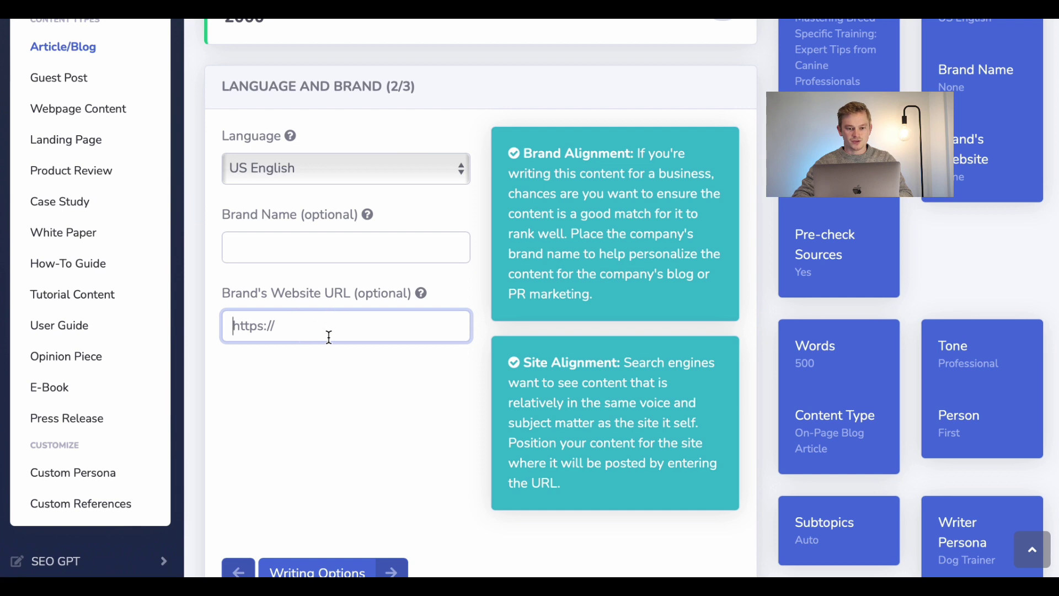
{"action": "left_click", "coordinate": [383, 251]}
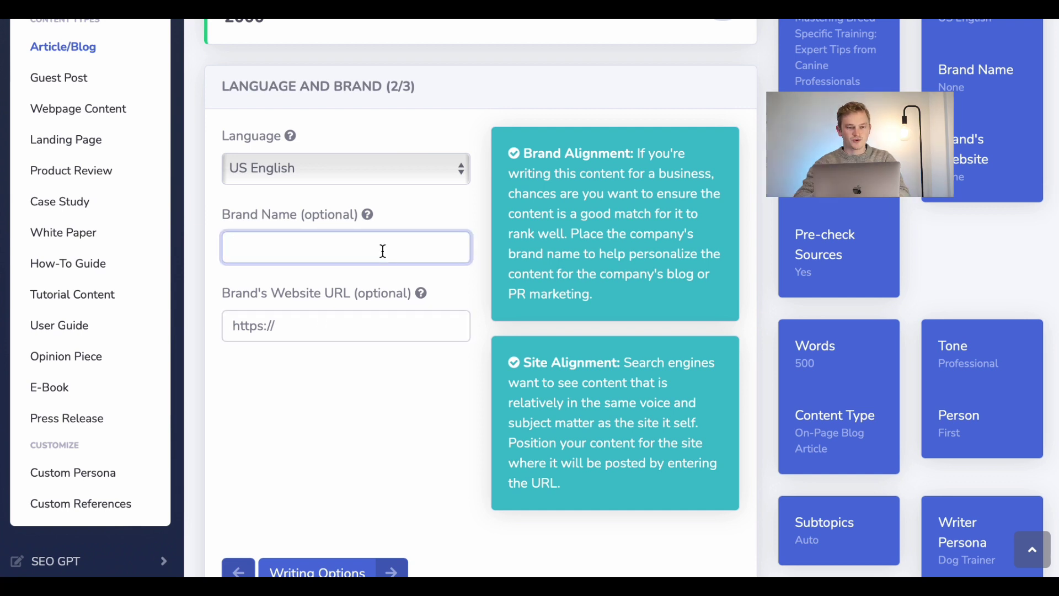
{"action": "type", "text": "Dog"}
{"action": "key", "text": "BackSpace"}
{"action": "key", "text": "BackSpace"}
{"action": "key", "text": "BackSpace"}
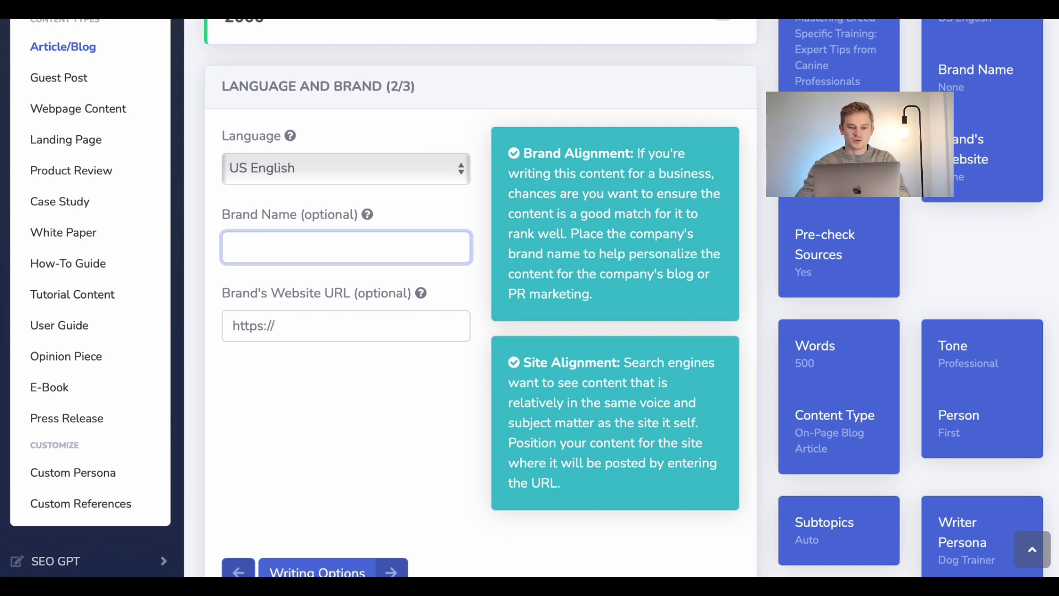
{"action": "type", "text": "Dog "}
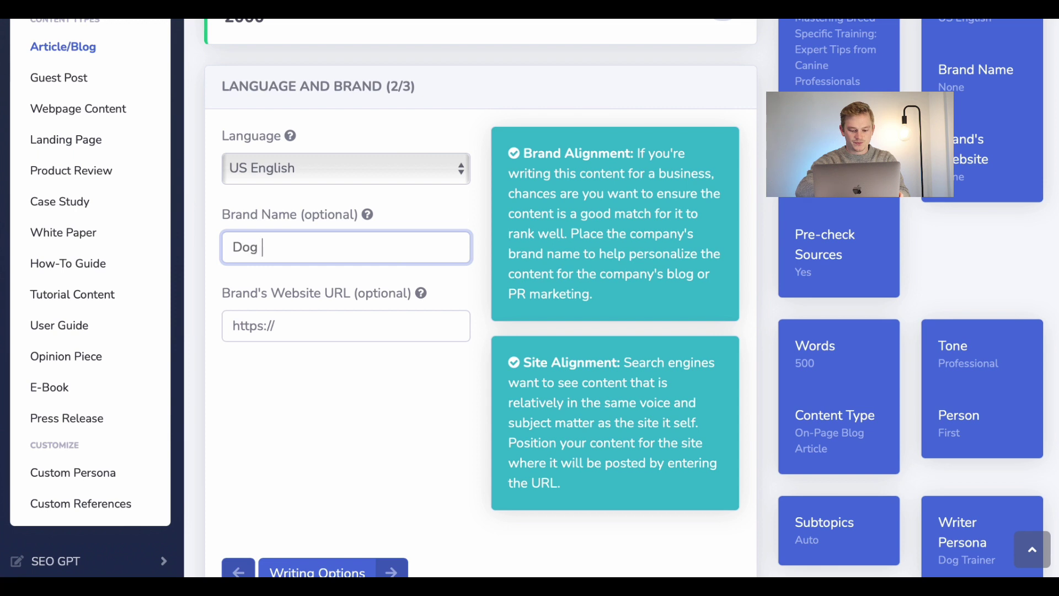
{"action": "type", "text": "& Co"}
{"action": "left_click", "coordinate": [365, 327]}
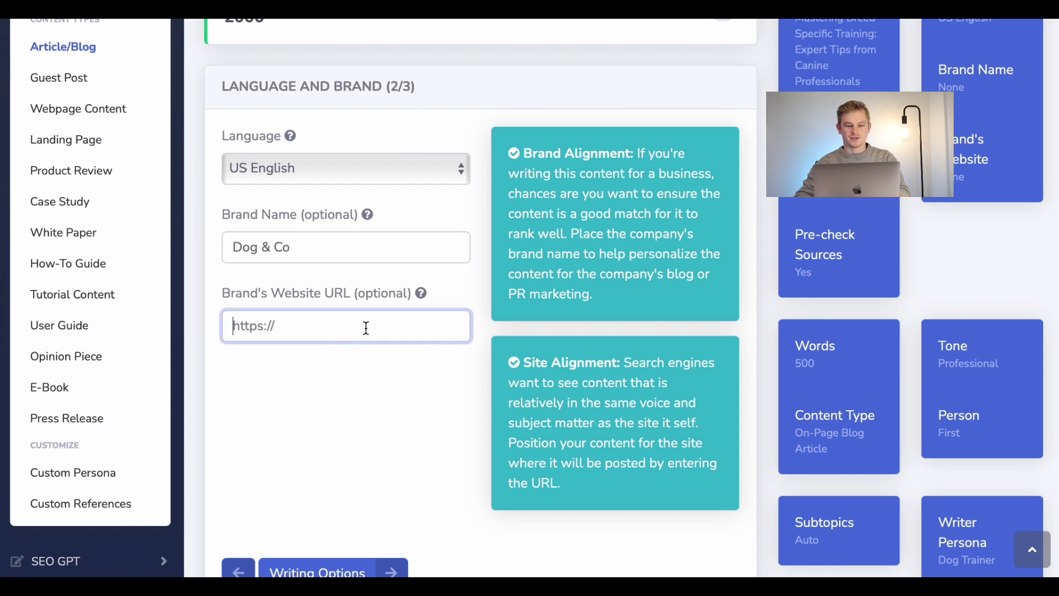
{"action": "right_click", "coordinate": [320, 328]}
{"action": "left_click", "coordinate": [346, 375]}
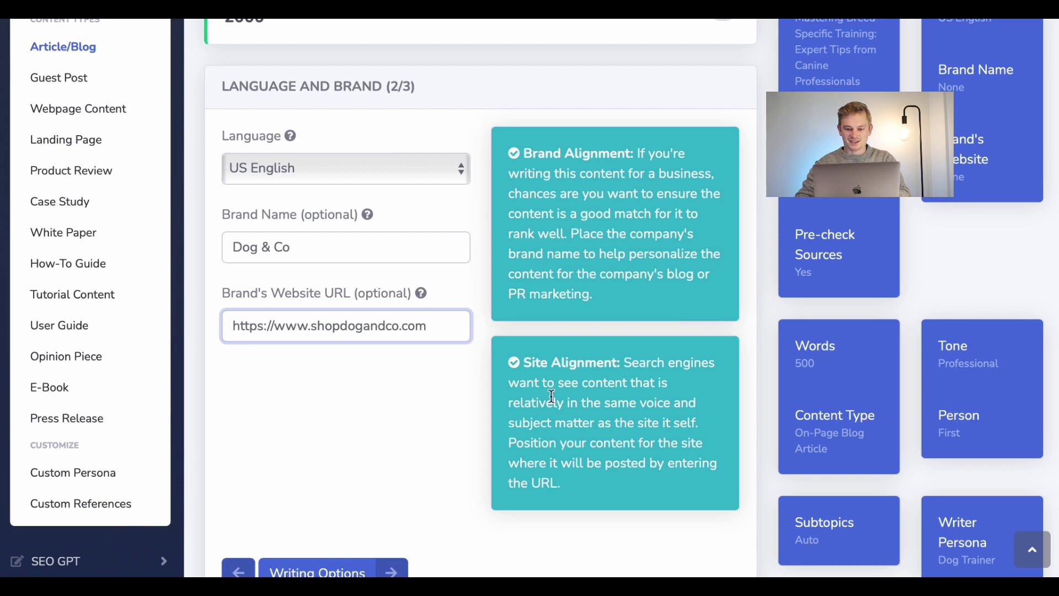
{"action": "scroll", "coordinate": [300, 409], "scroll_direction": "down", "scroll_amount": 3}
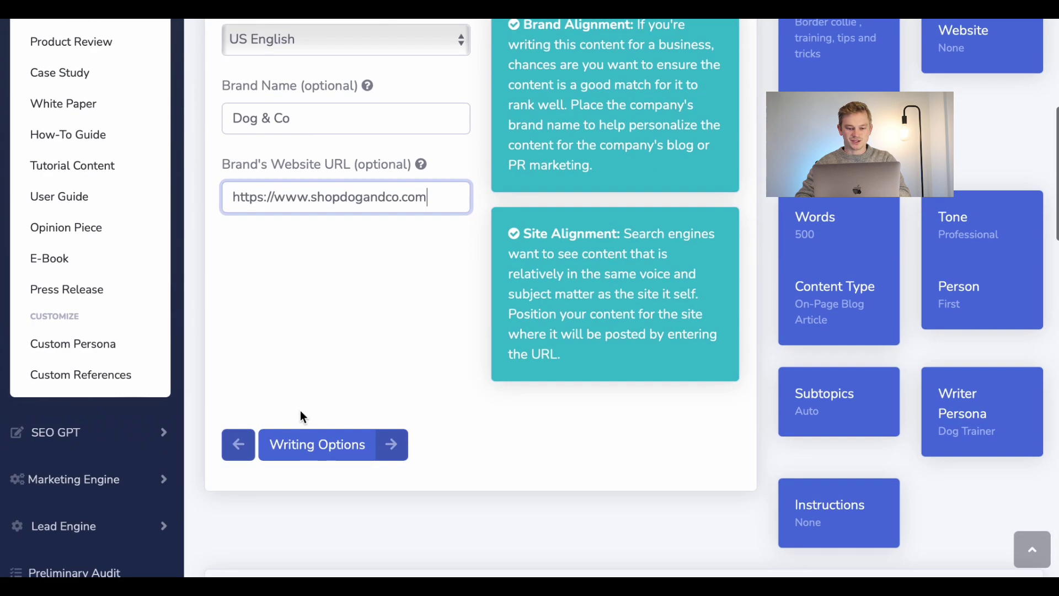
{"action": "left_click", "coordinate": [329, 450]}
Keep 500 words and On-Page Blog Article as the content type
{"action": "scroll", "coordinate": [483, 313], "scroll_direction": "up", "scroll_amount": 3}
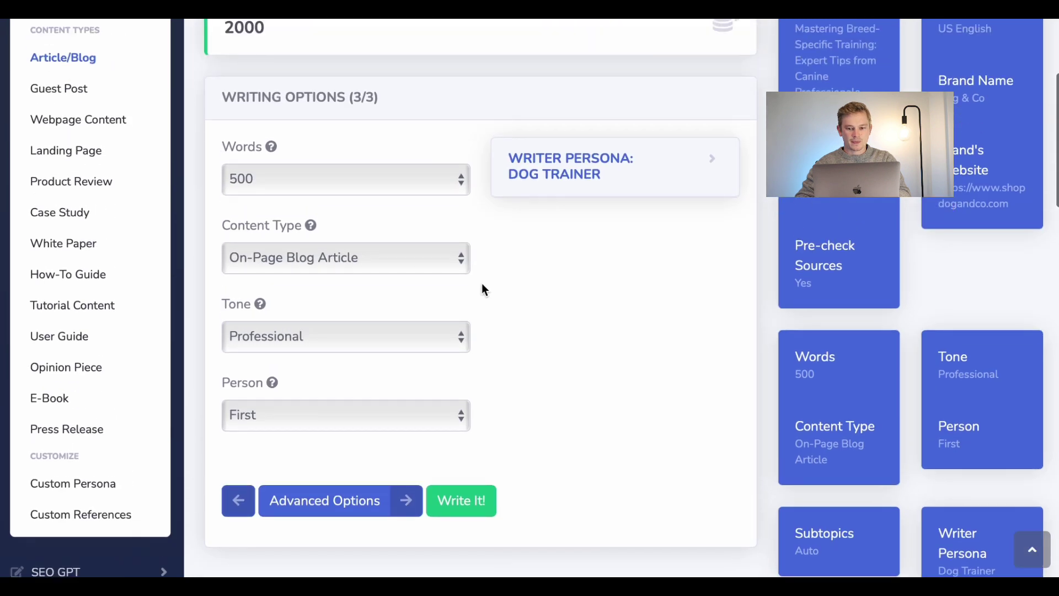
{"action": "left_click", "coordinate": [462, 177]}
{"action": "left_click", "coordinate": [408, 177]}
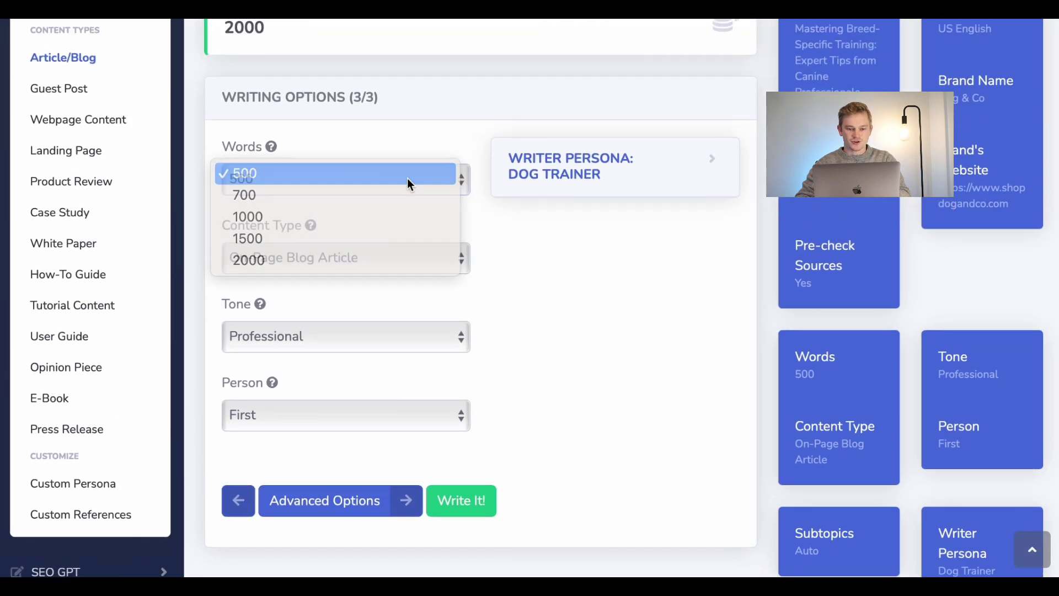
{"action": "scroll", "coordinate": [468, 242], "scroll_direction": "down", "scroll_amount": 1}
{"action": "left_click", "coordinate": [453, 200]}
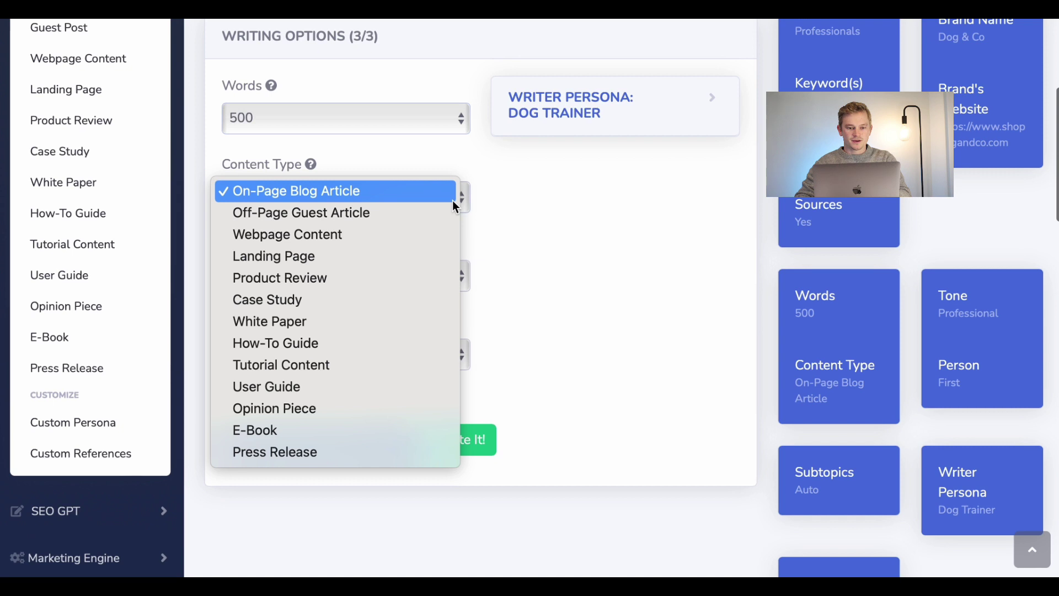
{"action": "left_click", "coordinate": [329, 196]}
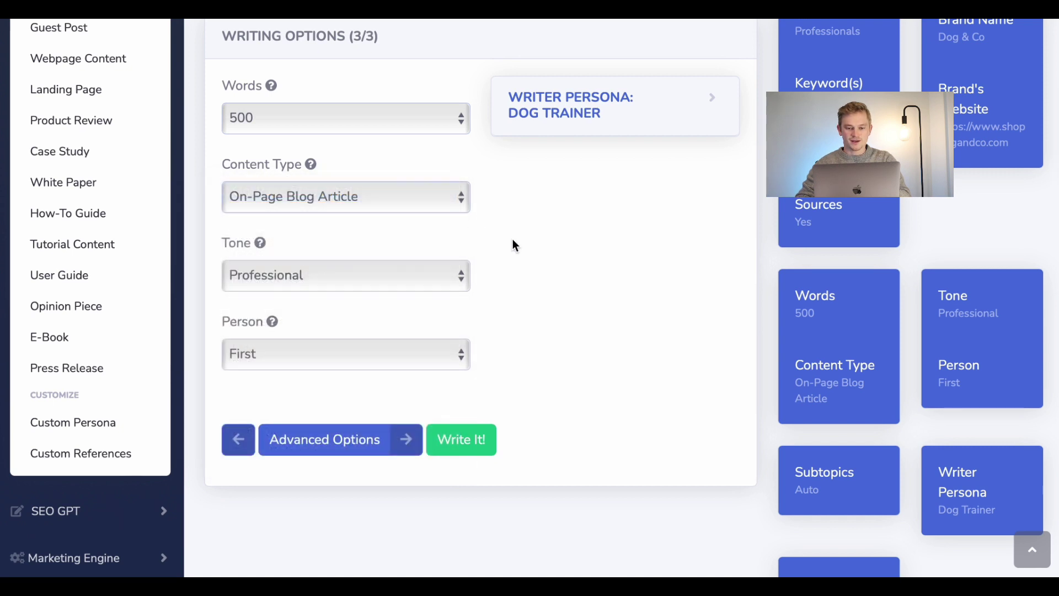
Set the tone to Engaging, keep first person and the Dog Trainer persona
{"action": "left_click", "coordinate": [450, 278]}
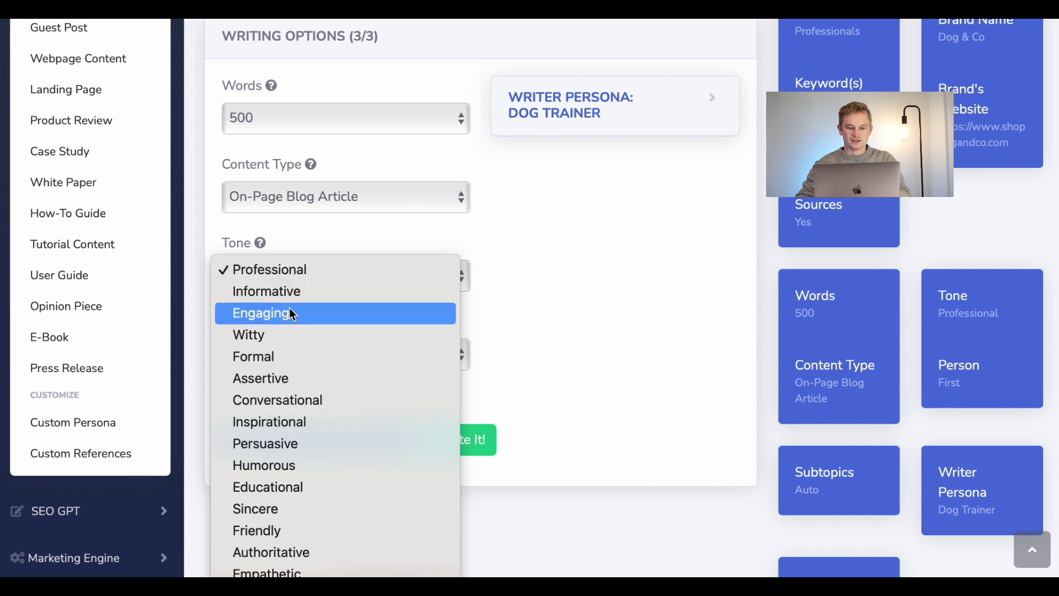
{"action": "left_click", "coordinate": [302, 324]}
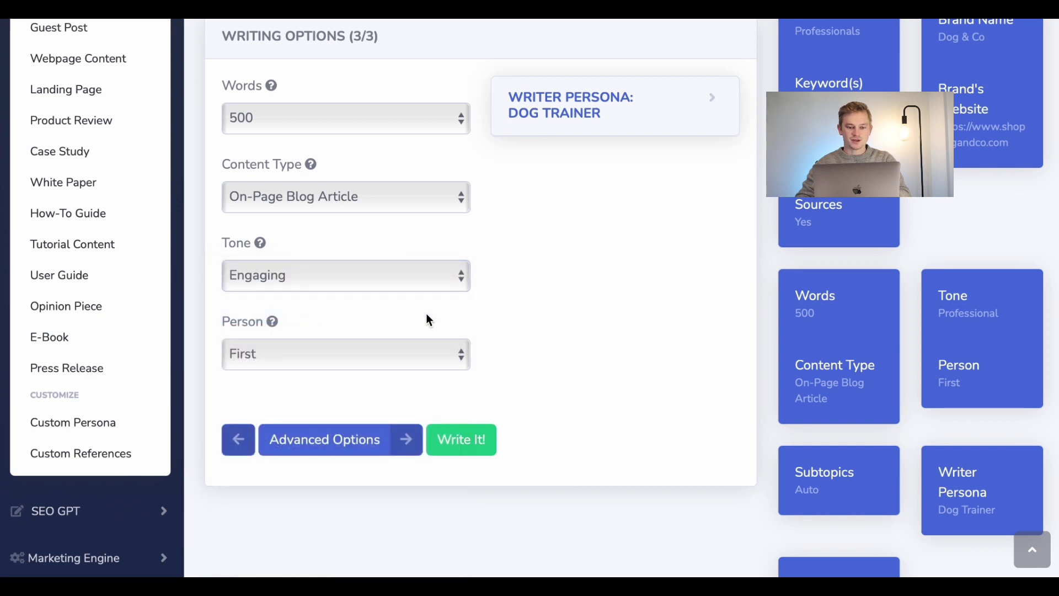
{"action": "left_click", "coordinate": [457, 362]}
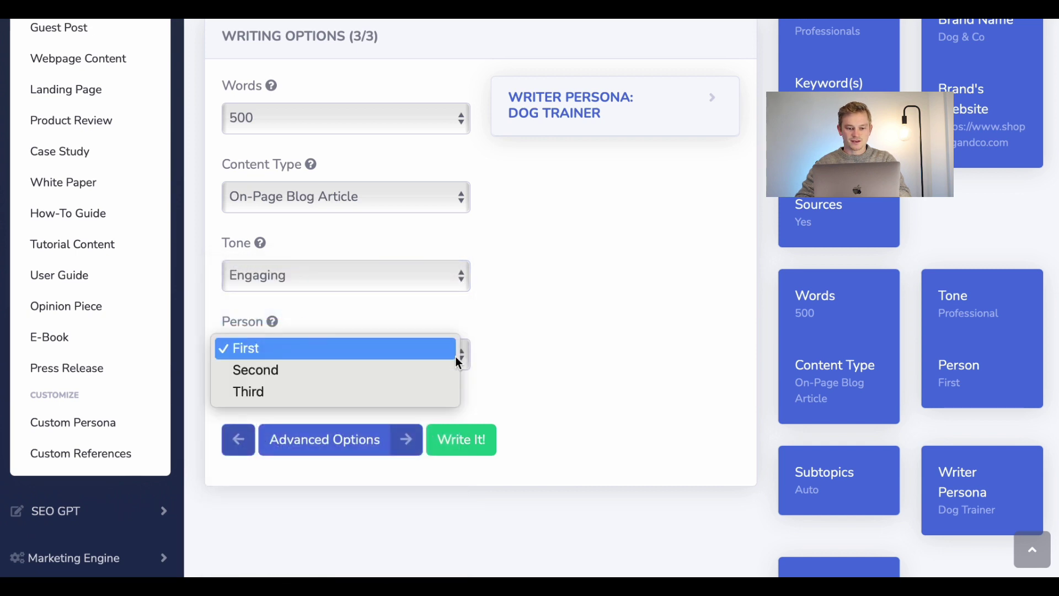
{"action": "left_click", "coordinate": [353, 360]}
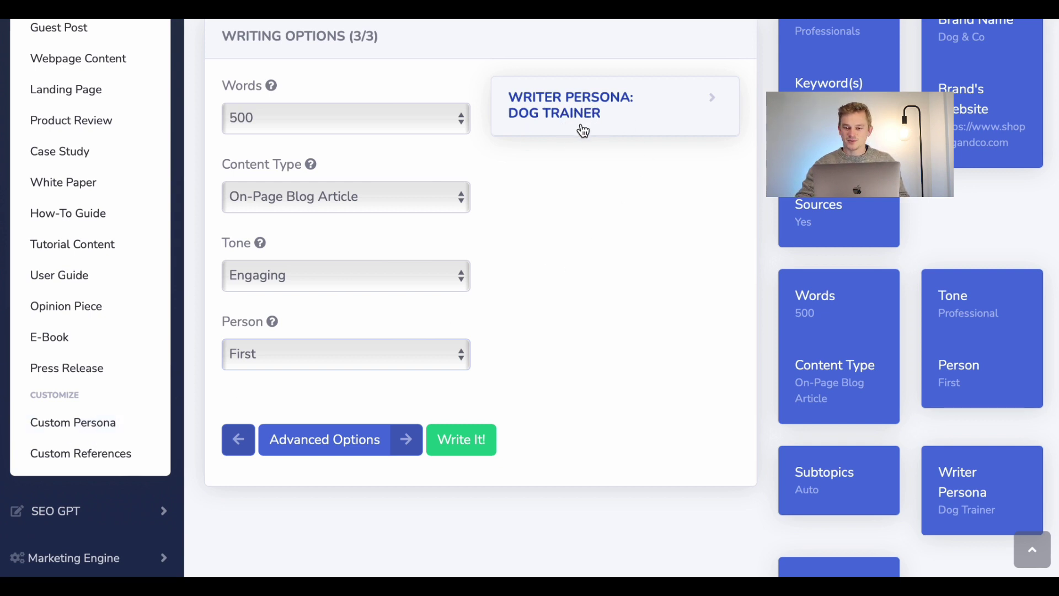
{"action": "left_click", "coordinate": [618, 125]}
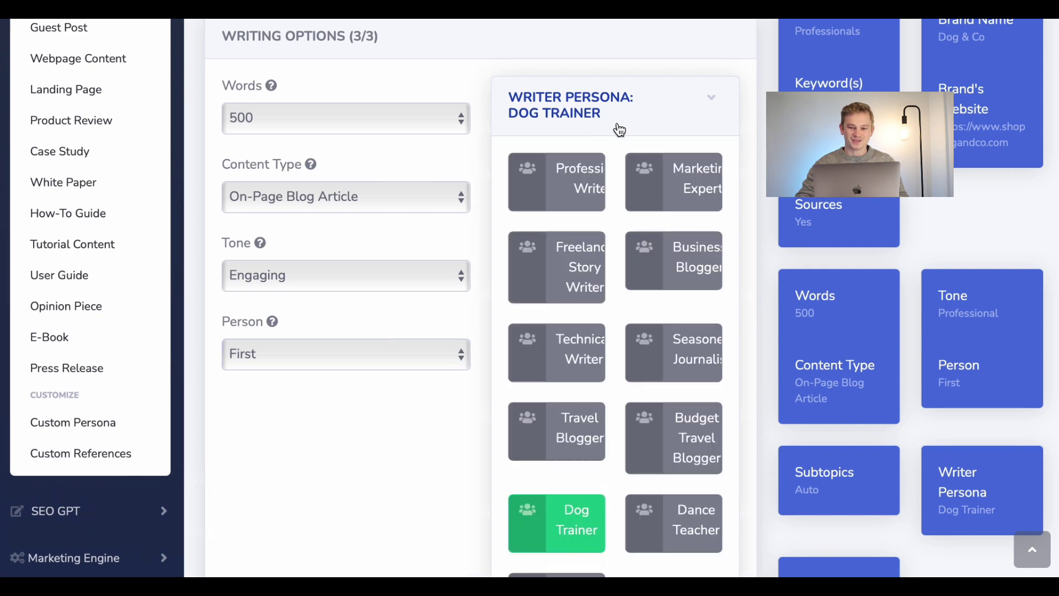
{"action": "left_click", "coordinate": [561, 515]}
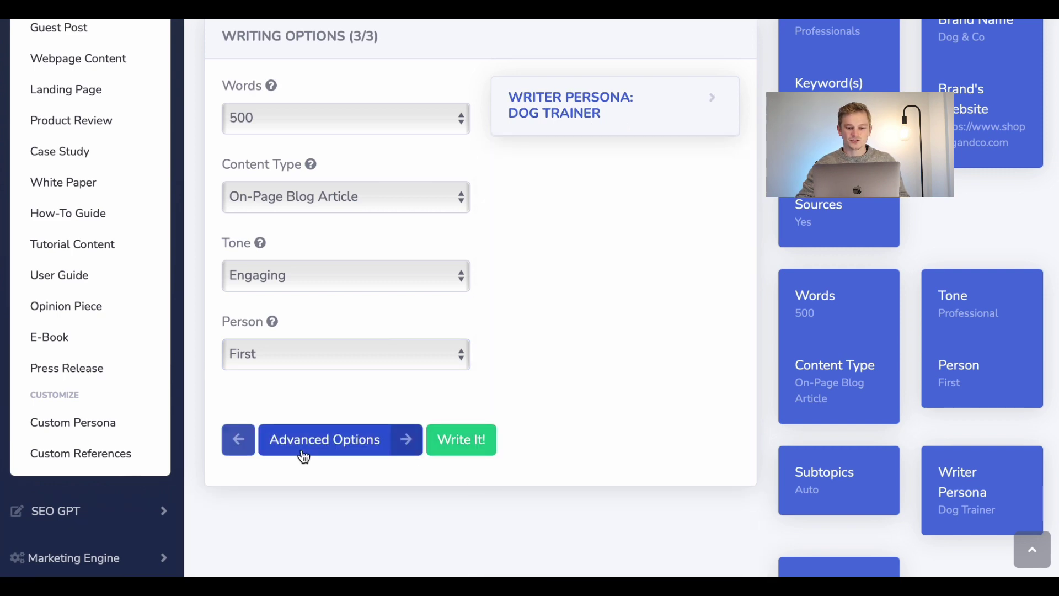
Add the instruction 'focus on border collie breed' under Advanced Options and start writing
{"action": "left_click", "coordinate": [348, 448]}
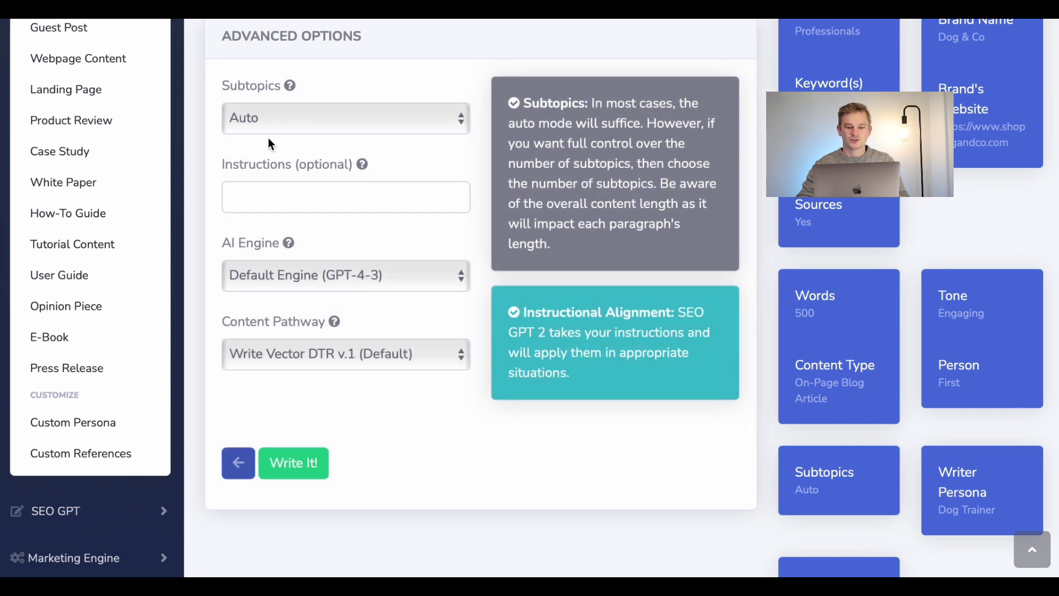
{"action": "left_click", "coordinate": [274, 207]}
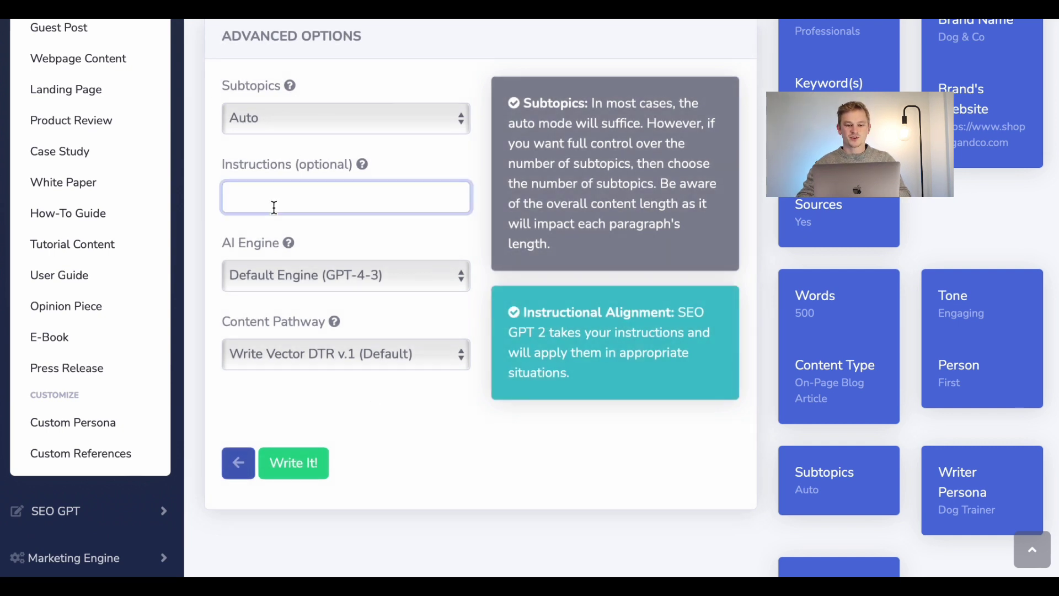
{"action": "type", "text": "focus on border collie breed"}
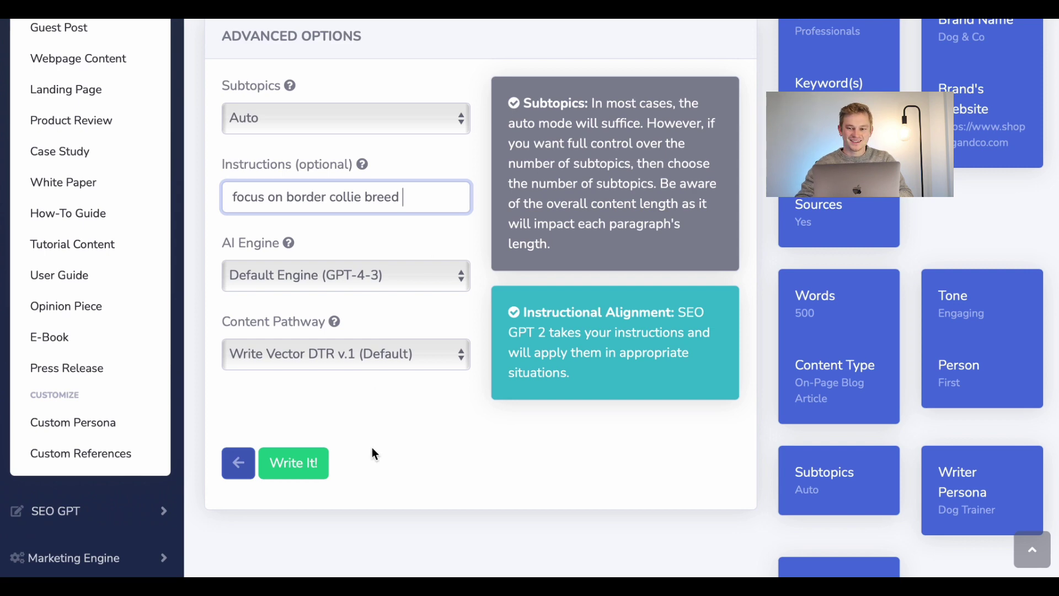
{"action": "left_click", "coordinate": [302, 468]}
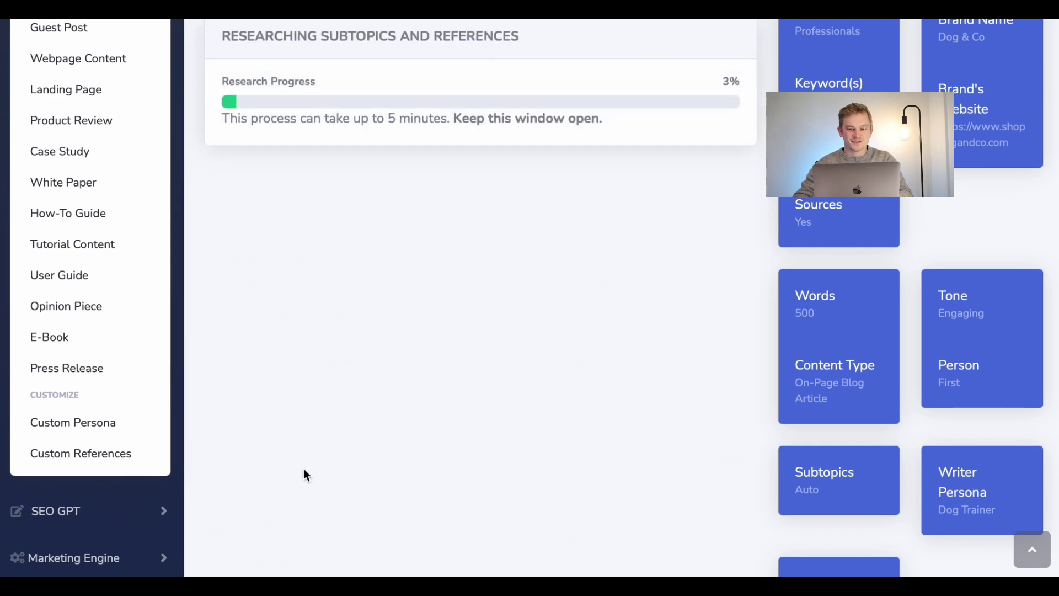
Read the three H2 subtopics, e.g. 'Training Tips for Border Collies', leaving reference URLs blank
{"action": "scroll", "coordinate": [558, 301], "scroll_direction": "down", "scroll_amount": 2}
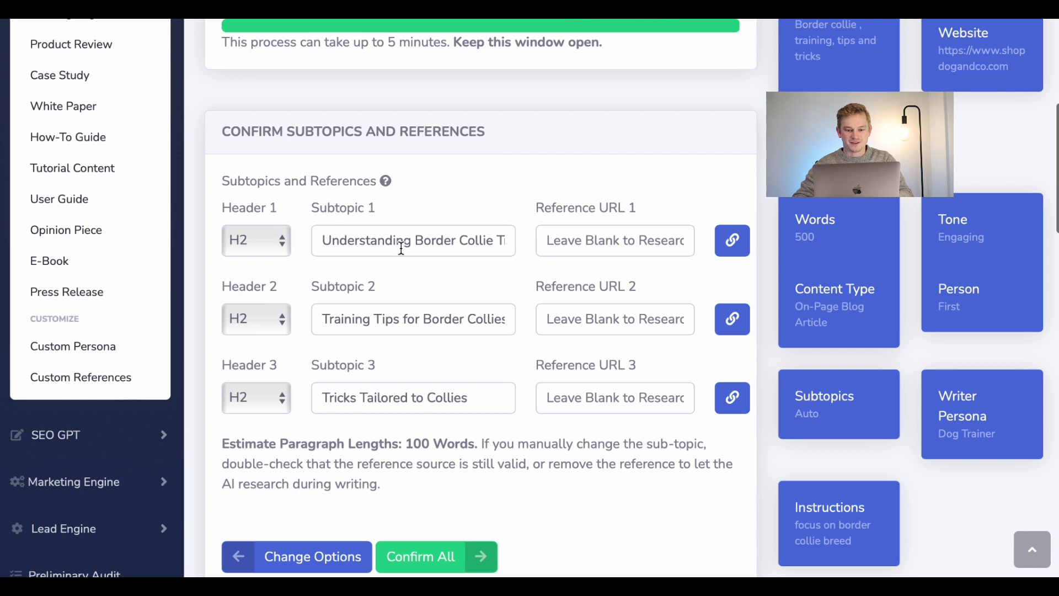
{"action": "left_click", "coordinate": [504, 243]}
{"action": "key", "text": "End"}
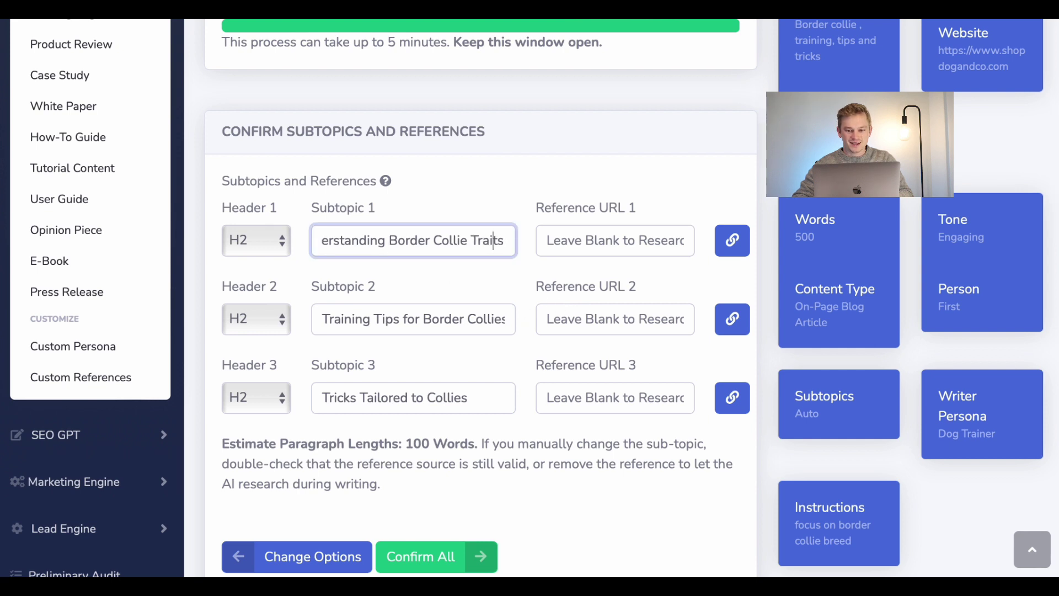
{"action": "scroll", "coordinate": [524, 346], "scroll_direction": "down", "scroll_amount": 1}
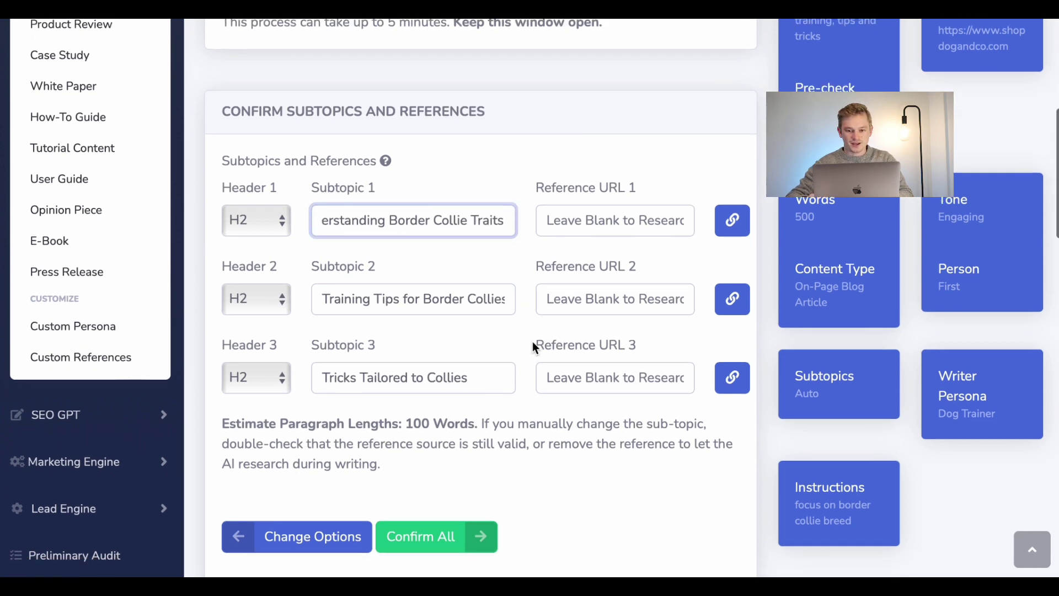
{"action": "left_click", "coordinate": [501, 295]}
{"action": "key", "text": "End"}
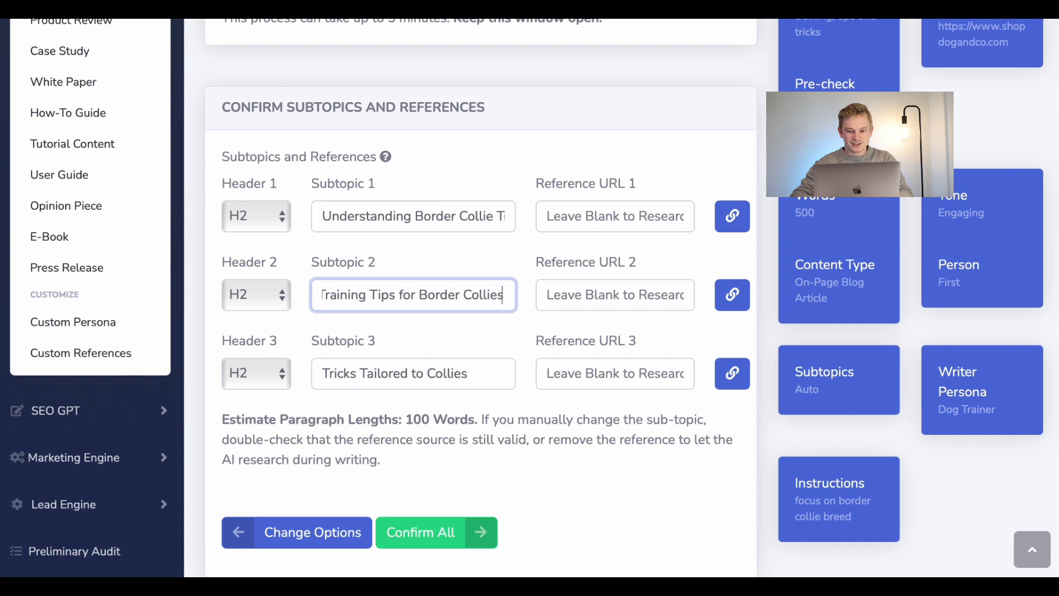
{"action": "scroll", "coordinate": [519, 328], "scroll_direction": "down", "scroll_amount": 2}
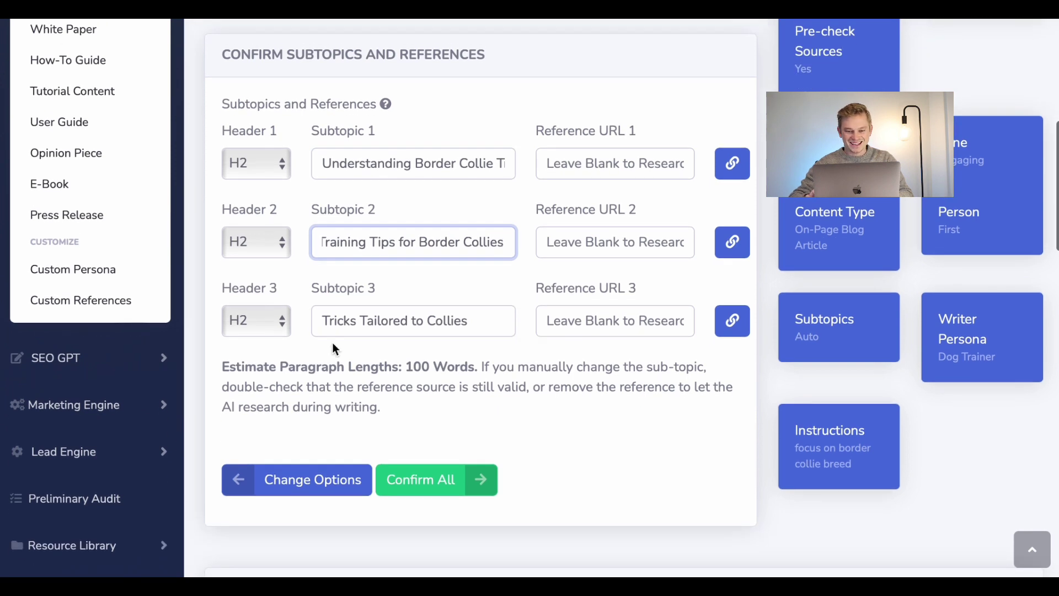
{"action": "left_click", "coordinate": [493, 326]}
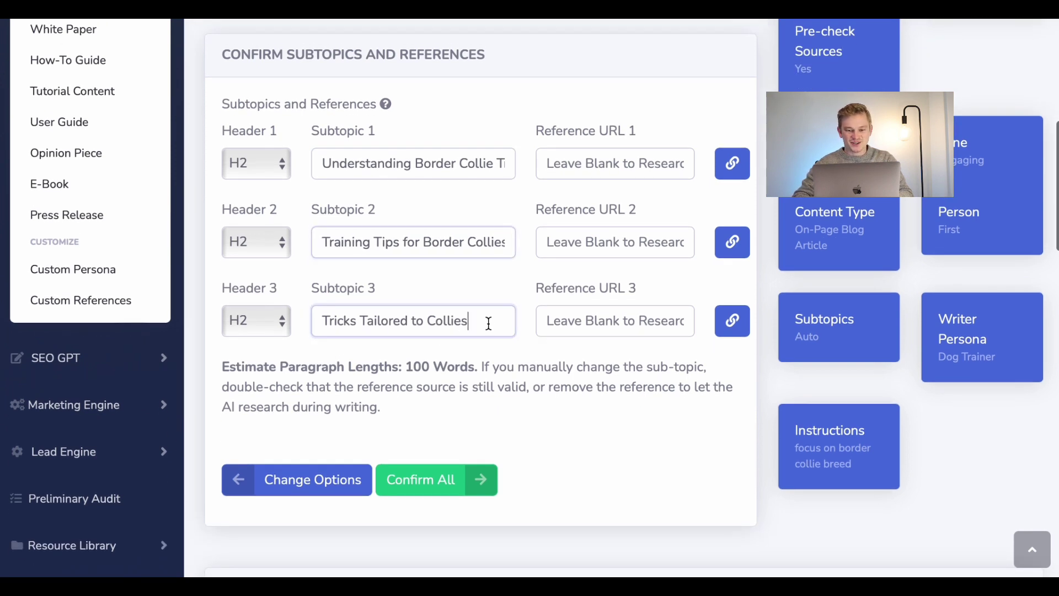
{"action": "scroll", "coordinate": [524, 333], "scroll_direction": "up", "scroll_amount": 3}
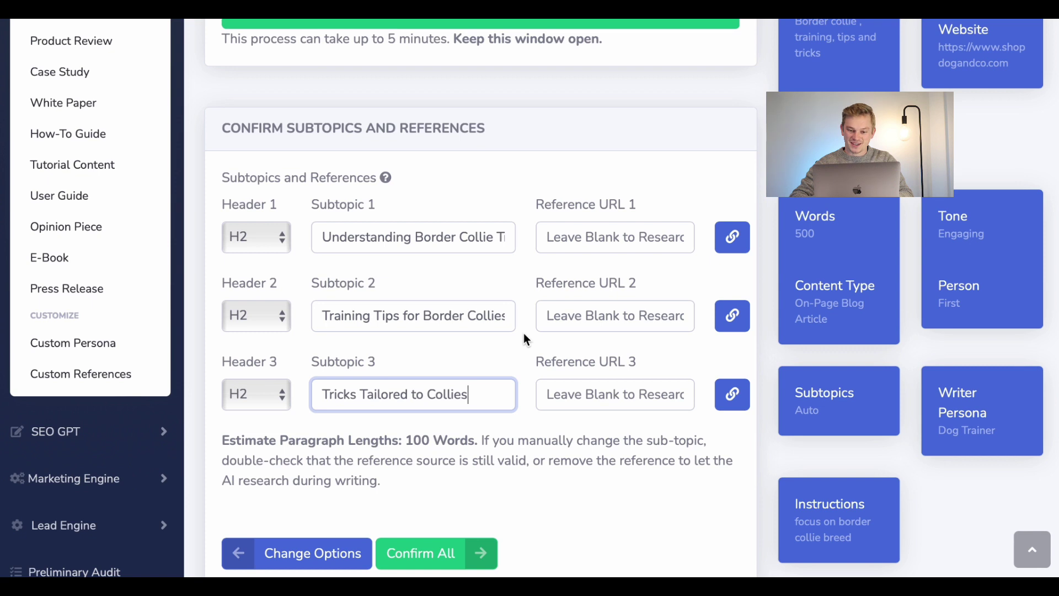
{"action": "scroll", "coordinate": [524, 333], "scroll_direction": "down", "scroll_amount": 1}
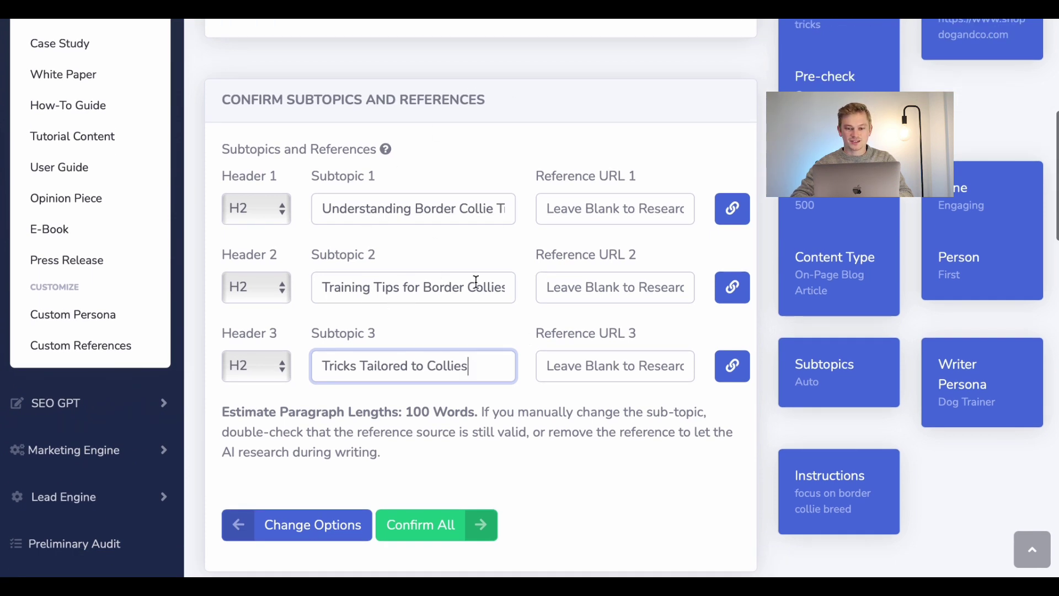
{"action": "left_click_drag", "start_coordinate": [505, 208], "coordinate": [303, 212]}
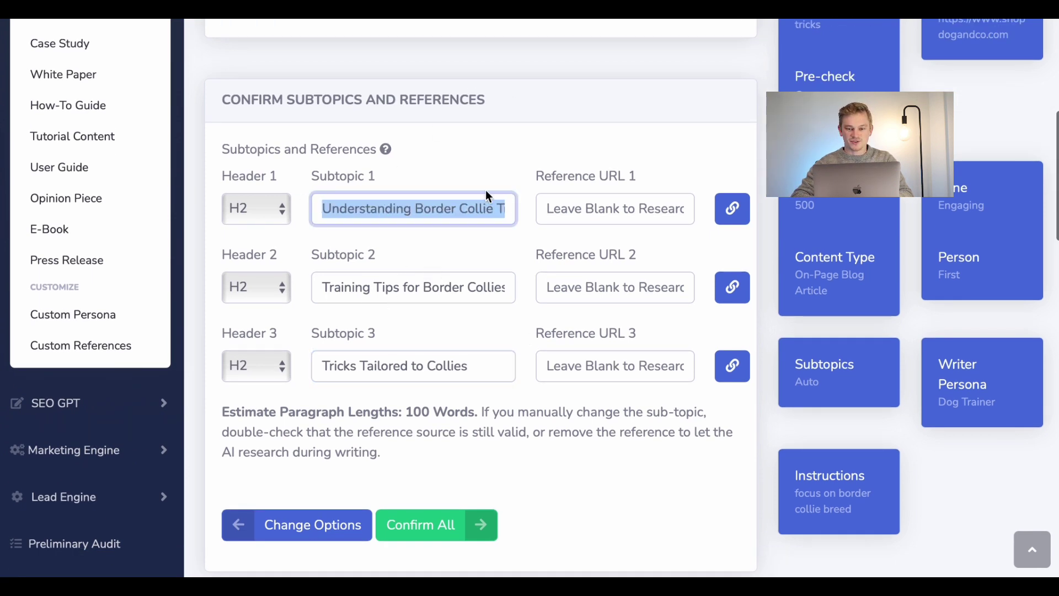
{"action": "left_click", "coordinate": [490, 175]}
{"action": "scroll", "coordinate": [473, 355], "scroll_direction": "down", "scroll_amount": 1}
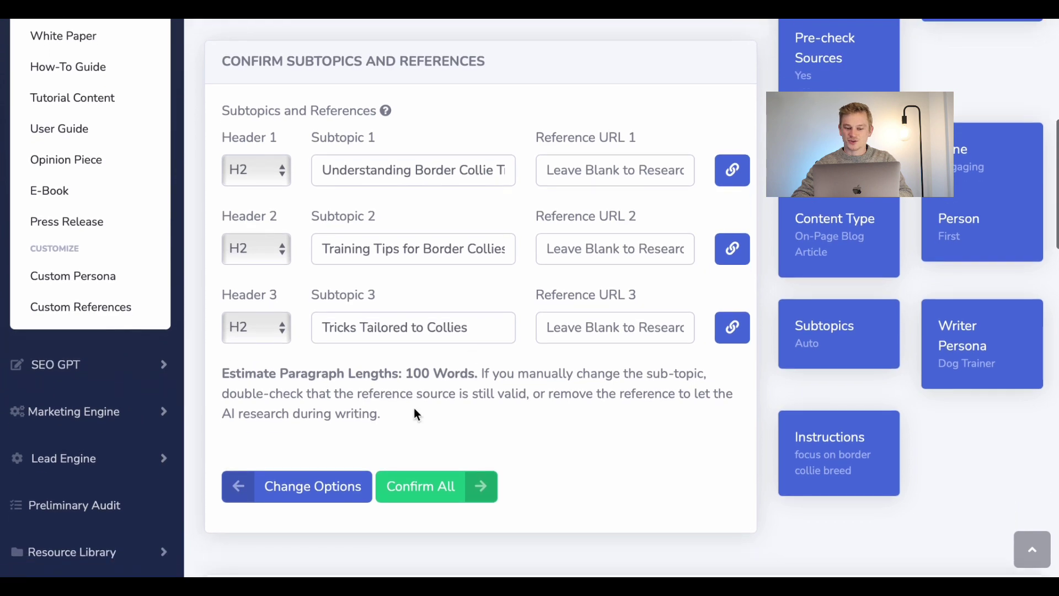
Confirm all subtopics to write the article, then open the finished one from Written Content
{"action": "left_click", "coordinate": [456, 490]}
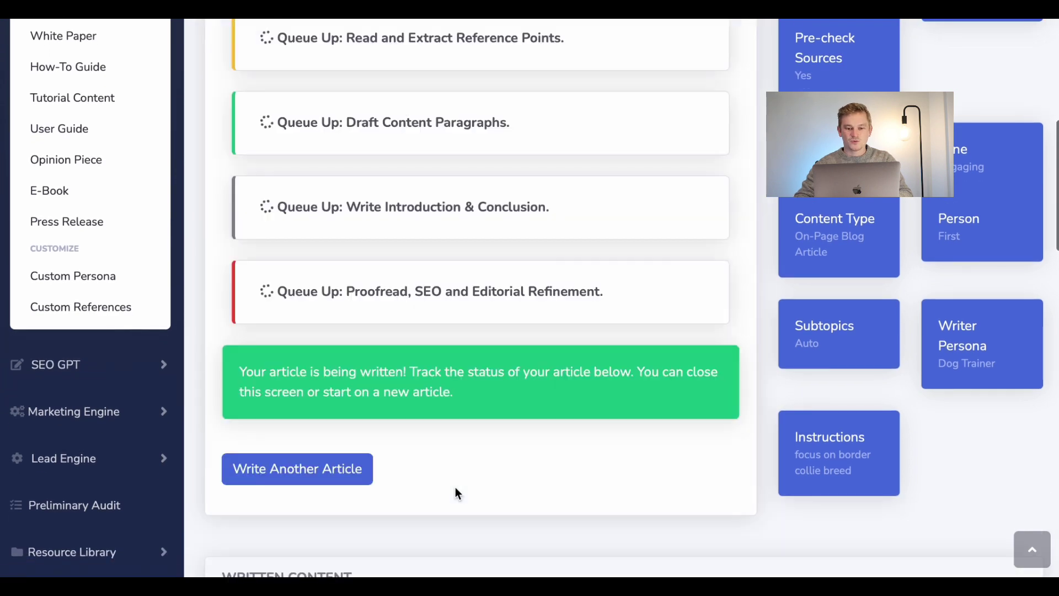
{"action": "scroll", "coordinate": [455, 488], "scroll_direction": "up", "scroll_amount": 4}
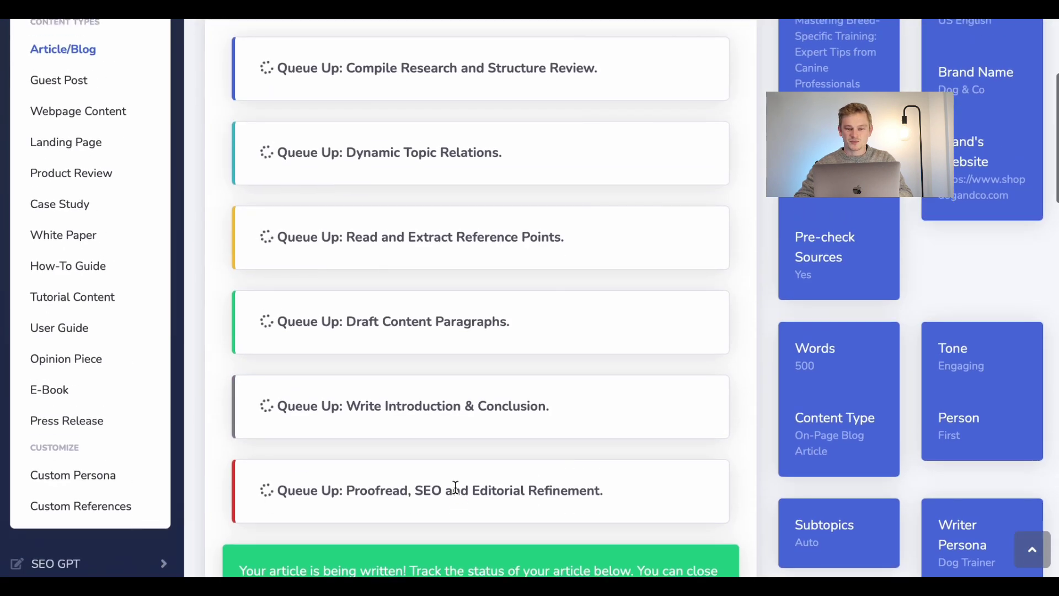
{"action": "scroll", "coordinate": [455, 488], "scroll_direction": "up", "scroll_amount": 2}
{"action": "scroll", "coordinate": [456, 488], "scroll_direction": "down", "scroll_amount": 1}
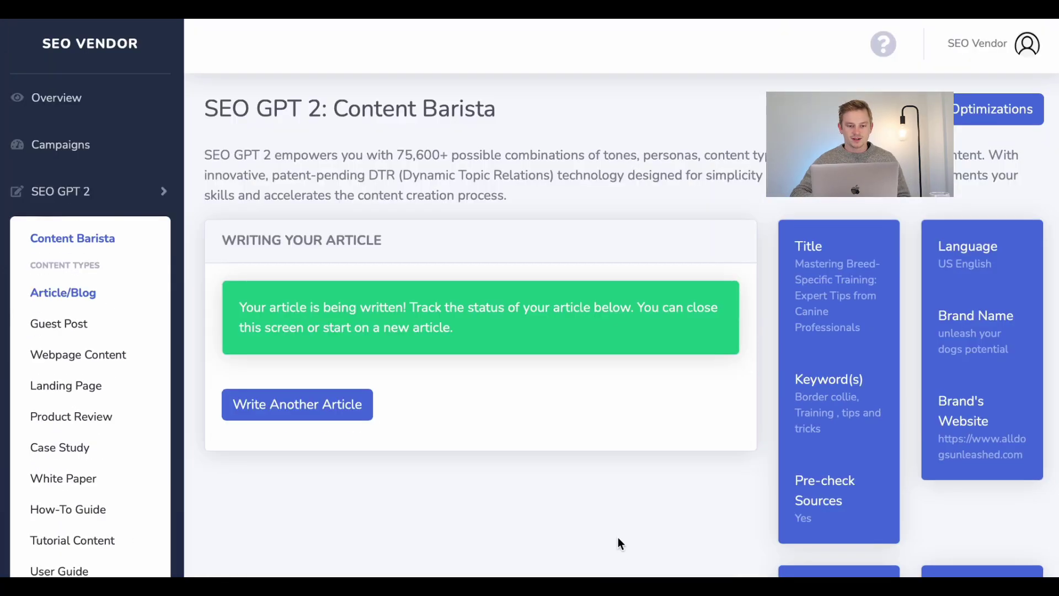
{"action": "scroll", "coordinate": [618, 546], "scroll_direction": "down", "scroll_amount": 2}
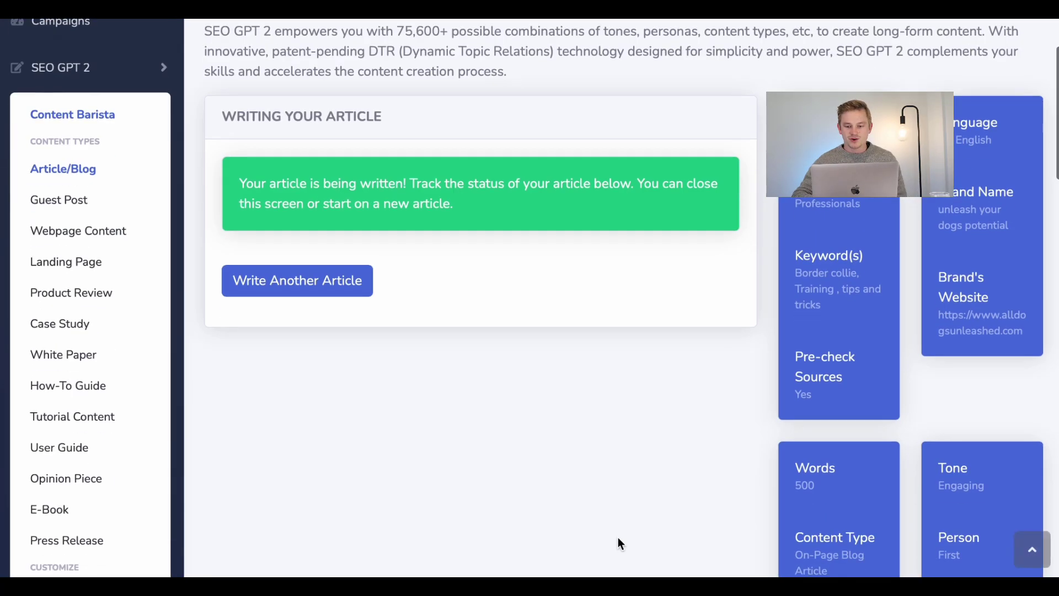
{"action": "scroll", "coordinate": [618, 537], "scroll_direction": "down", "scroll_amount": 10}
{"action": "left_click", "coordinate": [1000, 235]}
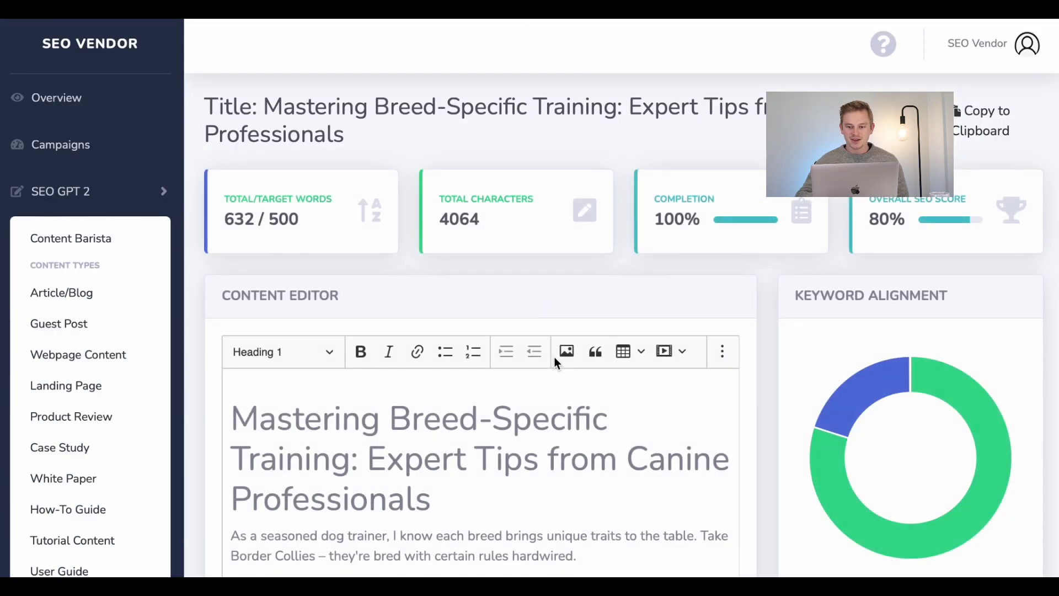
Scroll through the article and its alignment charts: Keyword 4/5, Site 2/5, Brand 1/5, Instructional 3/5
{"action": "scroll", "coordinate": [554, 356], "scroll_direction": "down", "scroll_amount": 2}
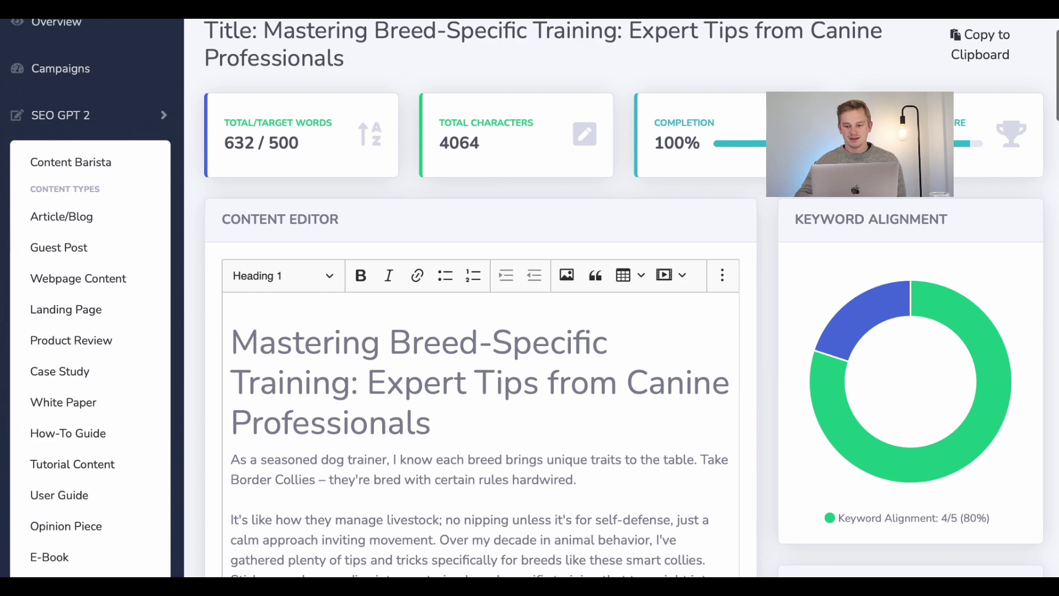
{"action": "scroll", "coordinate": [743, 397], "scroll_direction": "down", "scroll_amount": 2}
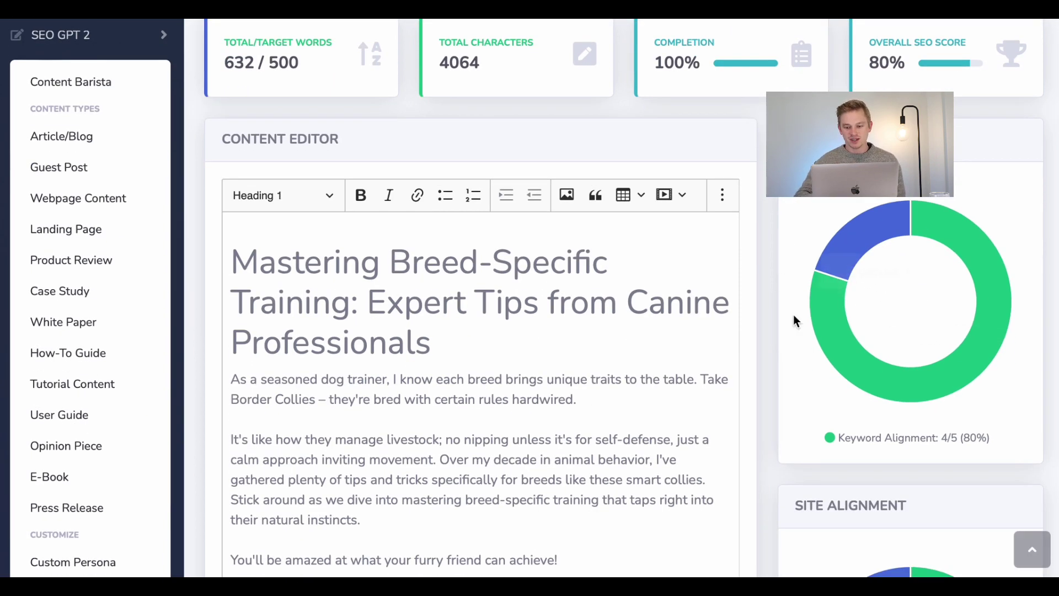
{"action": "scroll", "coordinate": [891, 328], "scroll_direction": "down", "scroll_amount": 8}
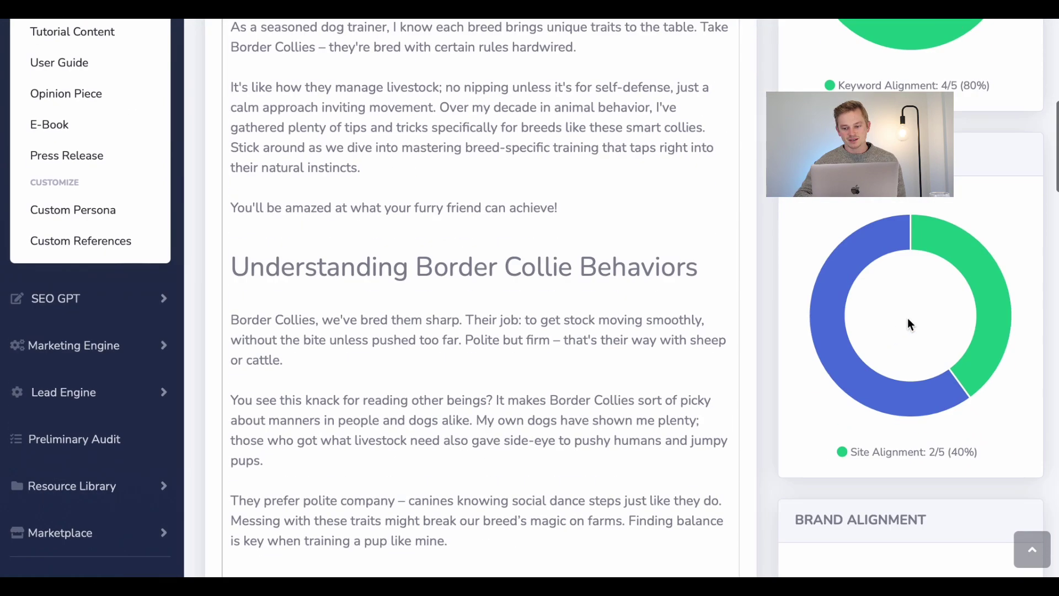
{"action": "scroll", "coordinate": [882, 353], "scroll_direction": "down", "scroll_amount": 8}
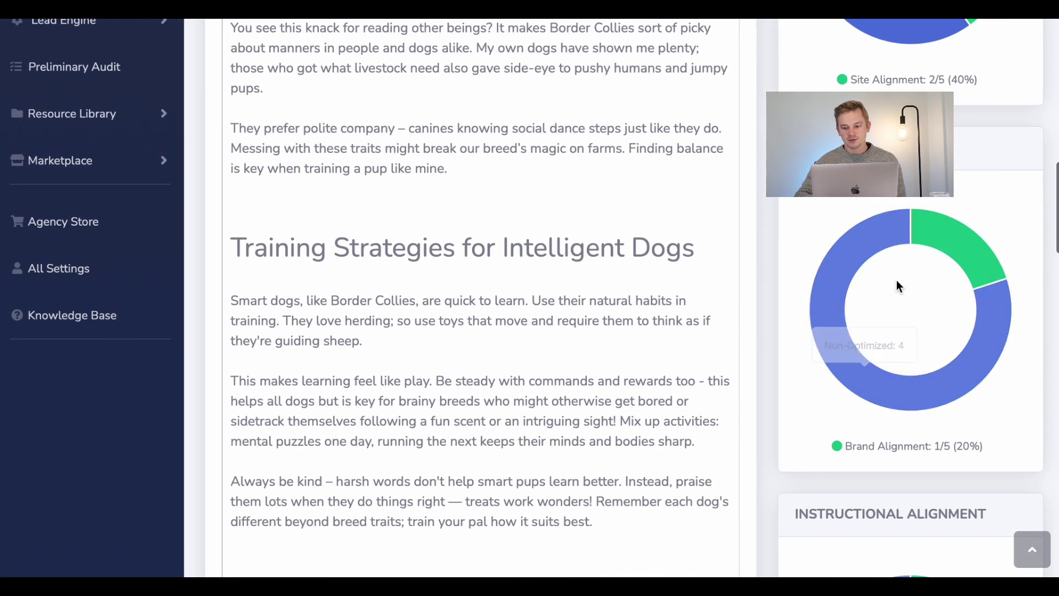
{"action": "scroll", "coordinate": [897, 285], "scroll_direction": "down", "scroll_amount": 8}
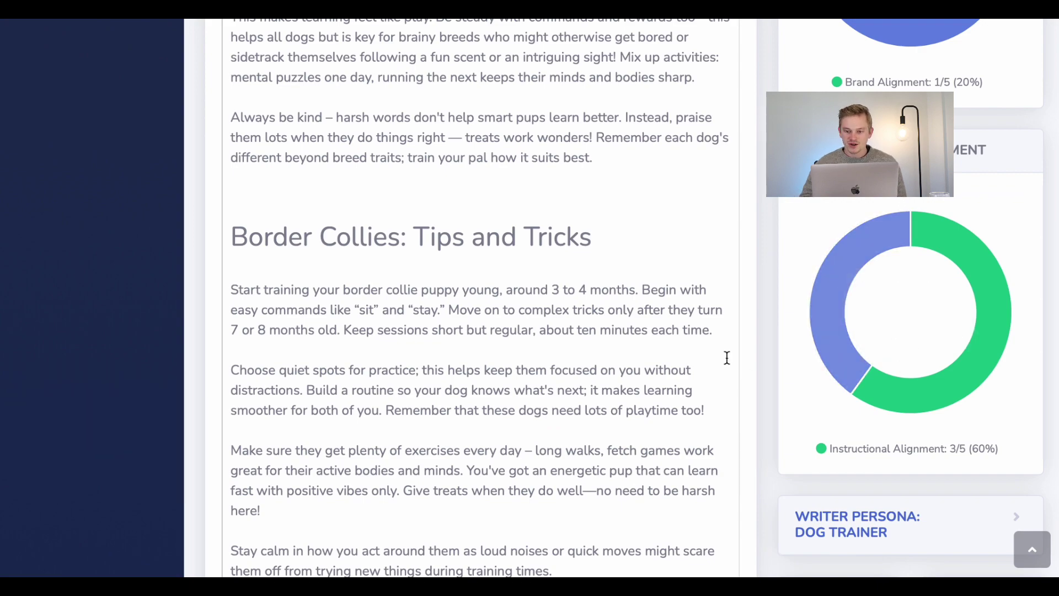
{"action": "scroll", "coordinate": [726, 358], "scroll_direction": "up", "scroll_amount": 20}
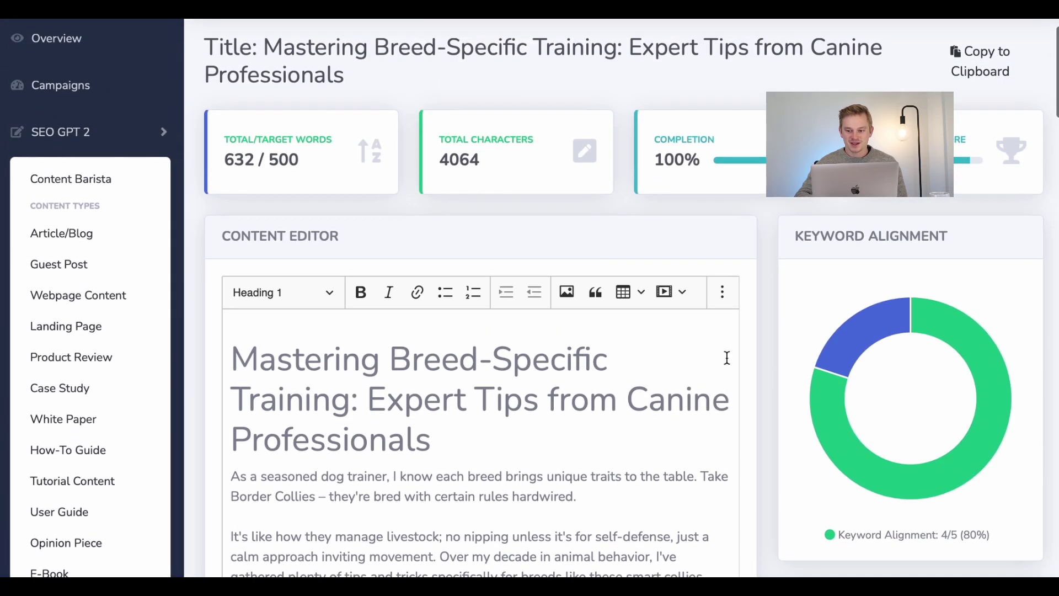
{"action": "mouse_move", "coordinate": [974, 345]}
{"action": "scroll", "coordinate": [867, 382], "scroll_direction": "down", "scroll_amount": 2}
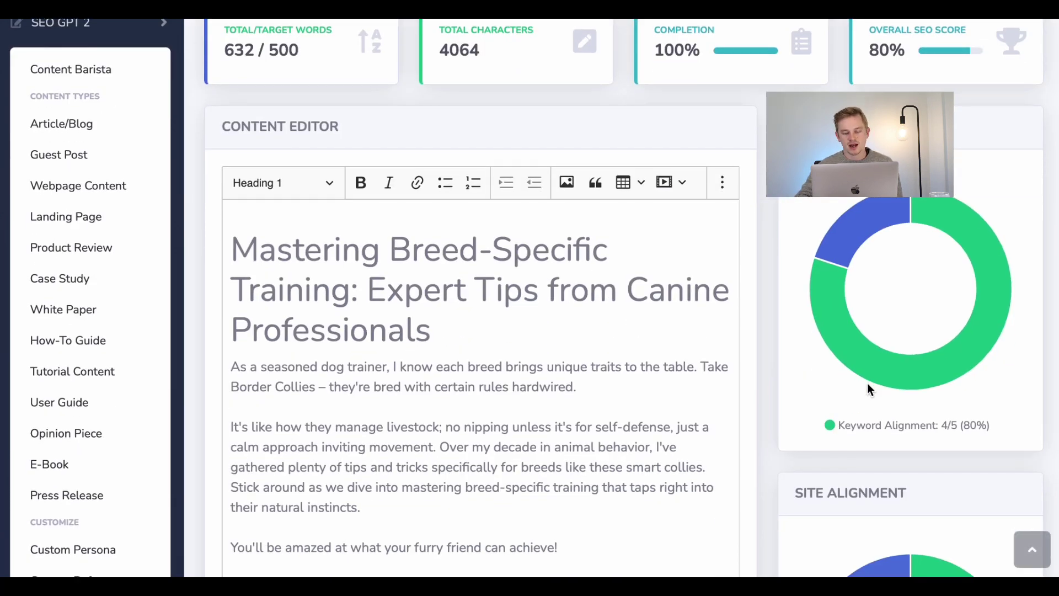
{"action": "scroll", "coordinate": [893, 361], "scroll_direction": "up", "scroll_amount": 1}
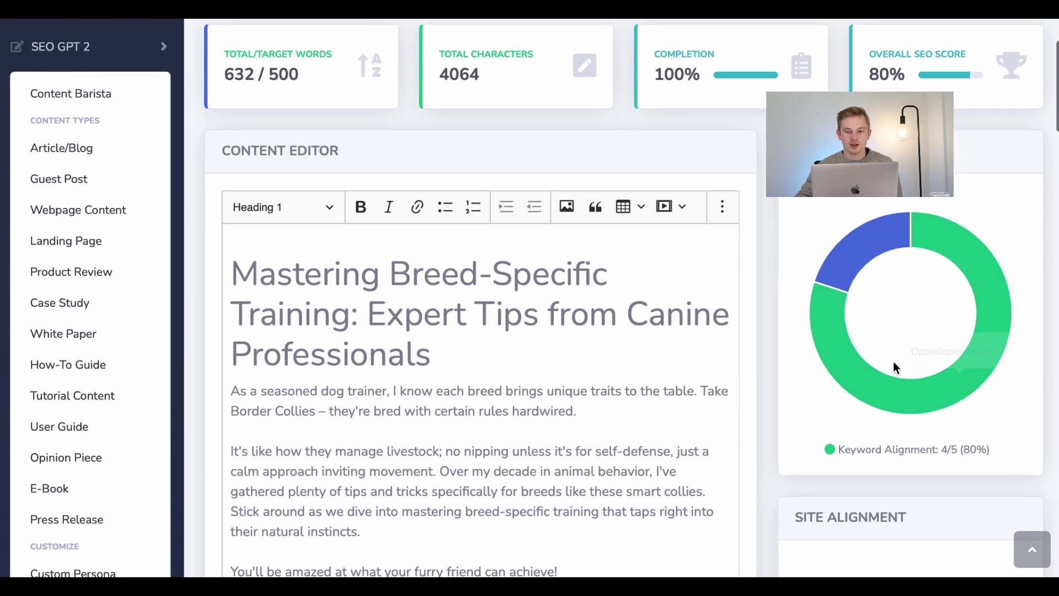
{"action": "scroll", "coordinate": [892, 361], "scroll_direction": "down", "scroll_amount": 1}
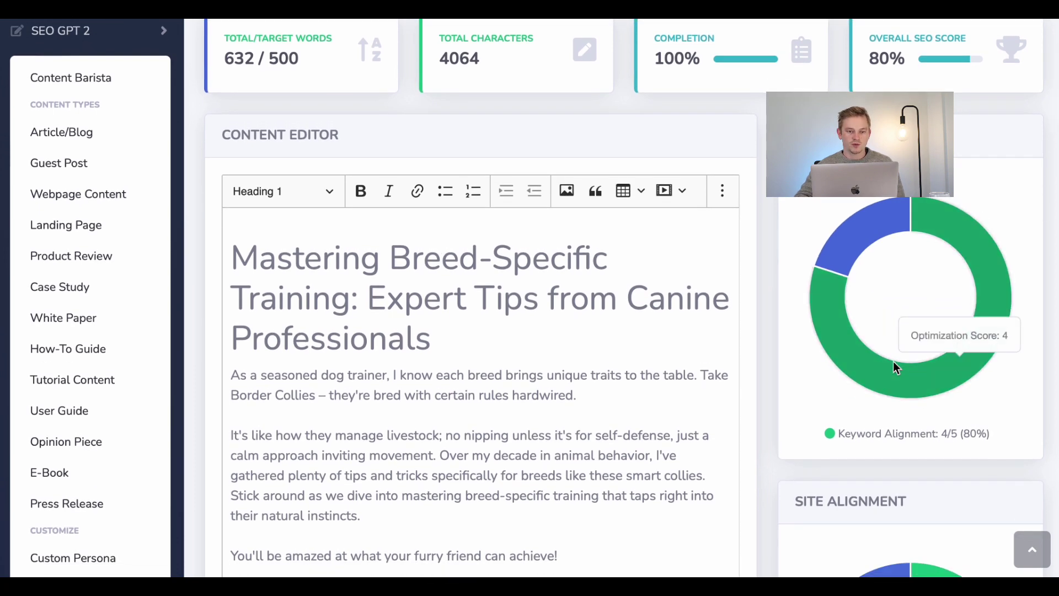
{"action": "scroll", "coordinate": [892, 362], "scroll_direction": "down", "scroll_amount": 3}
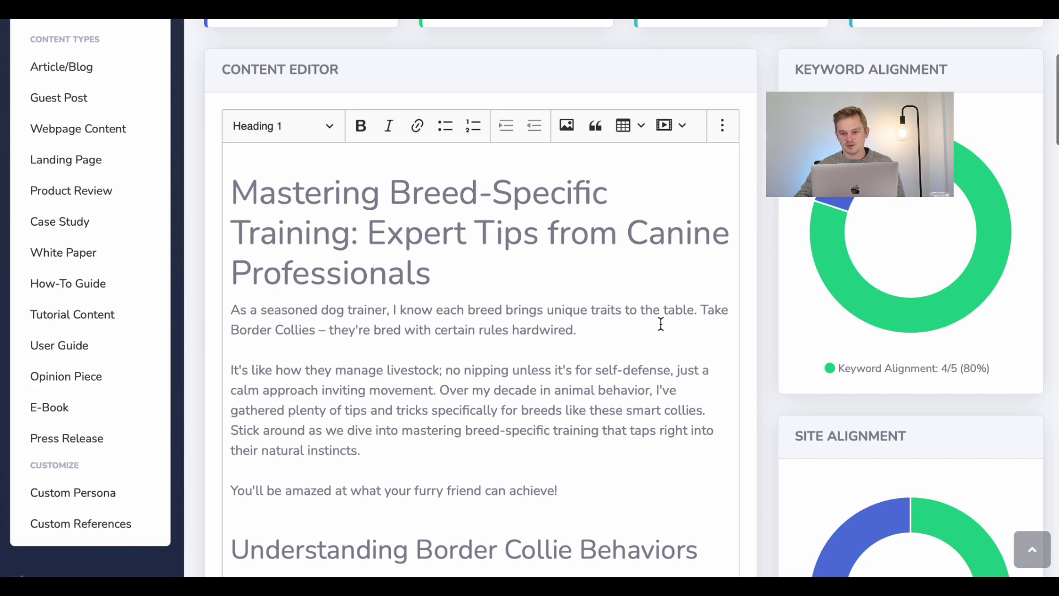
{"action": "scroll", "coordinate": [660, 323], "scroll_direction": "up", "scroll_amount": 3}
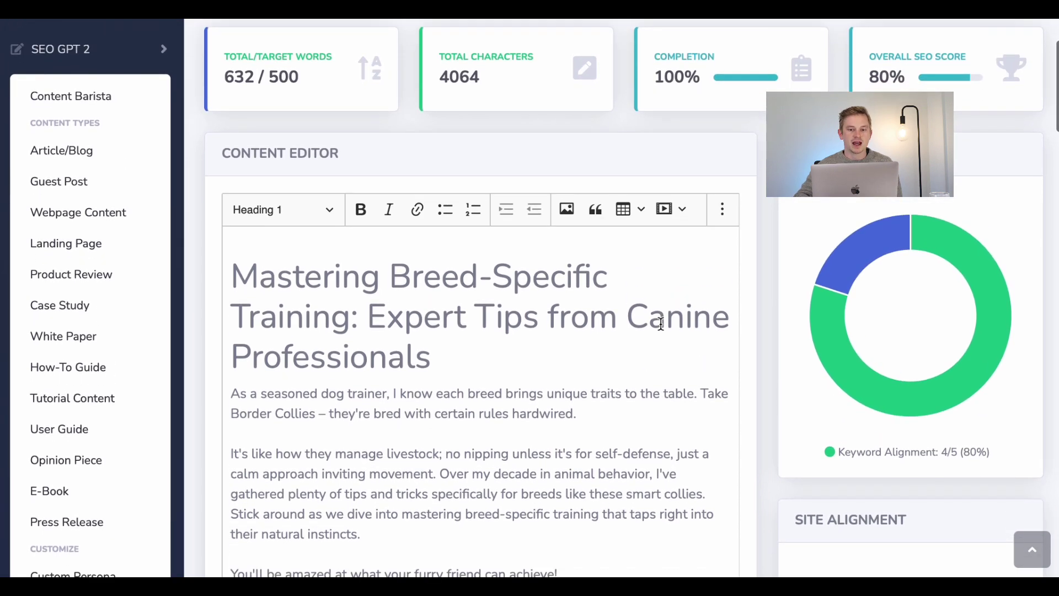
{"action": "scroll", "coordinate": [661, 324], "scroll_direction": "down", "scroll_amount": 5}
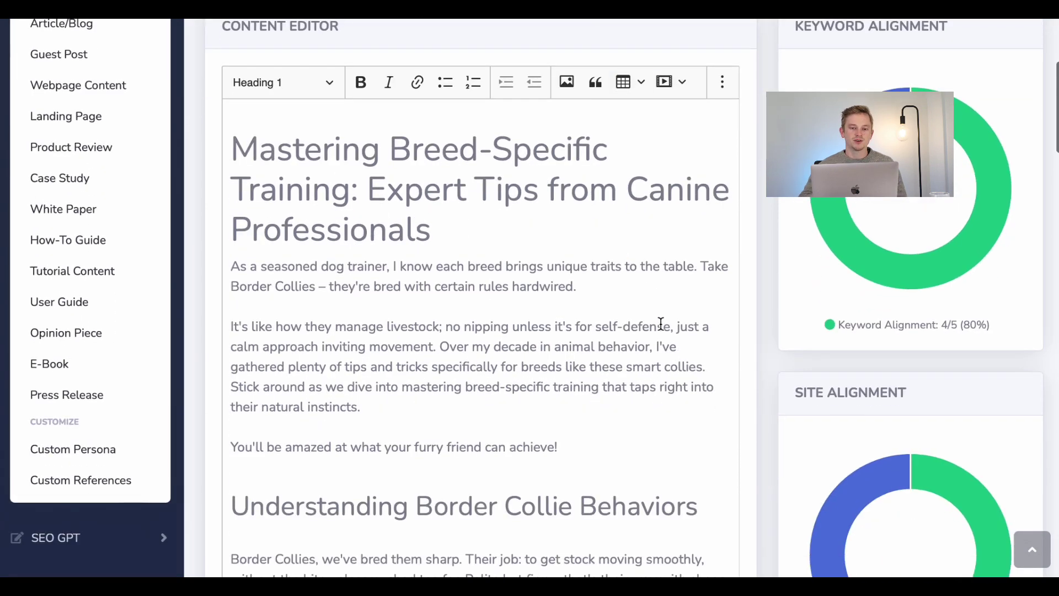
{"action": "scroll", "coordinate": [661, 323], "scroll_direction": "up", "scroll_amount": 5}
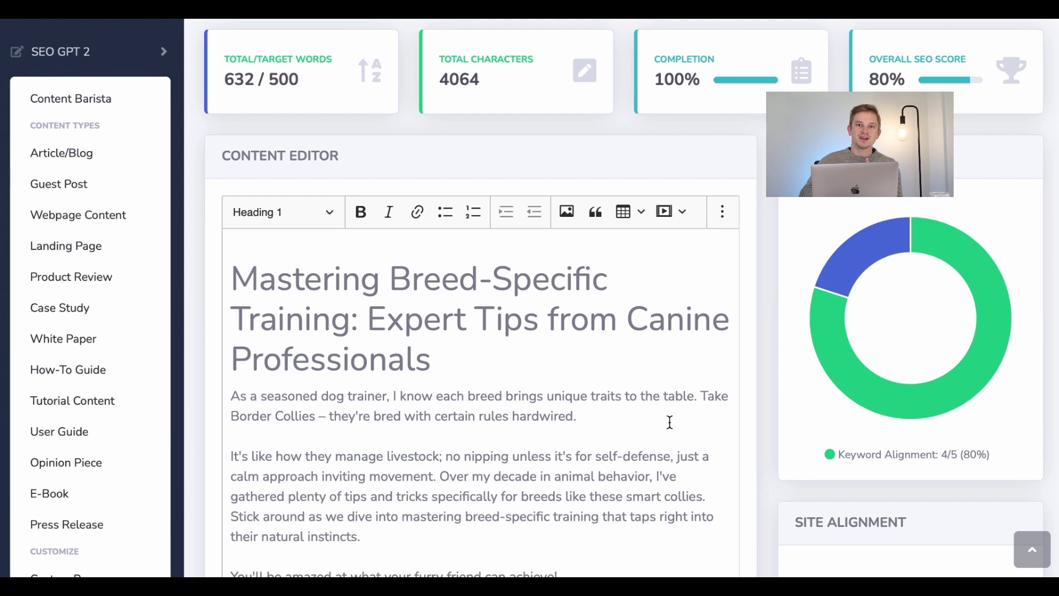
{"action": "scroll", "coordinate": [669, 420], "scroll_direction": "down", "scroll_amount": 2}
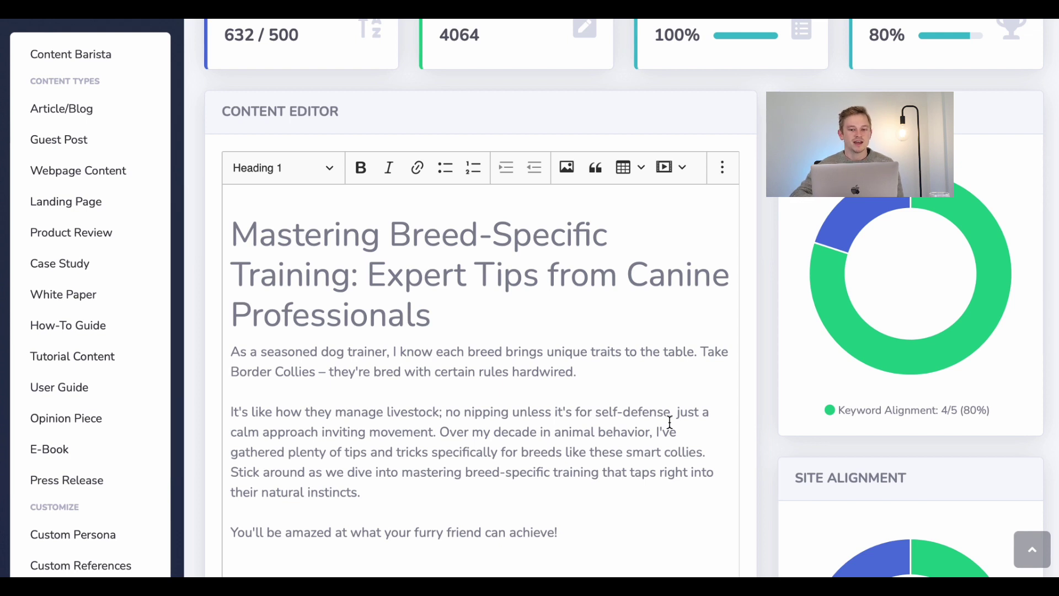
{"action": "scroll", "coordinate": [670, 422], "scroll_direction": "down", "scroll_amount": 3}
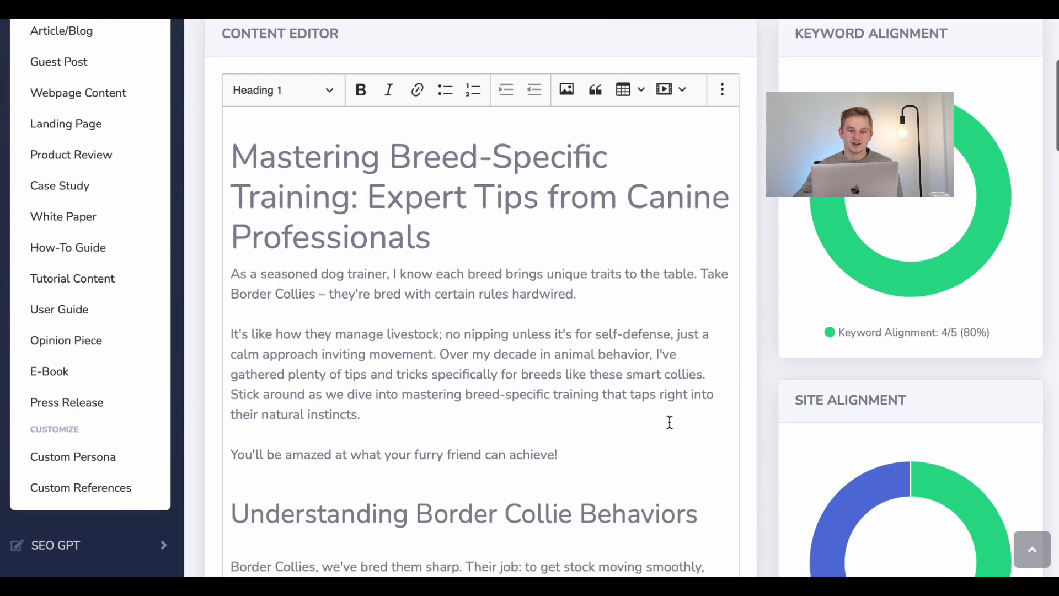
{"action": "scroll", "coordinate": [669, 422], "scroll_direction": "down", "scroll_amount": 1}
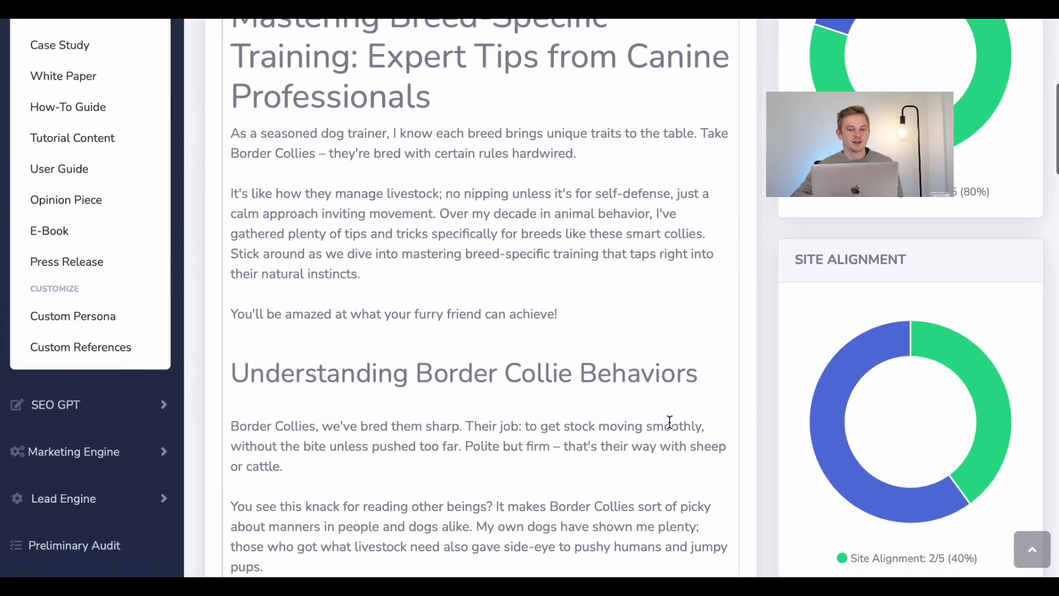
{"action": "scroll", "coordinate": [669, 422], "scroll_direction": "up", "scroll_amount": 2}
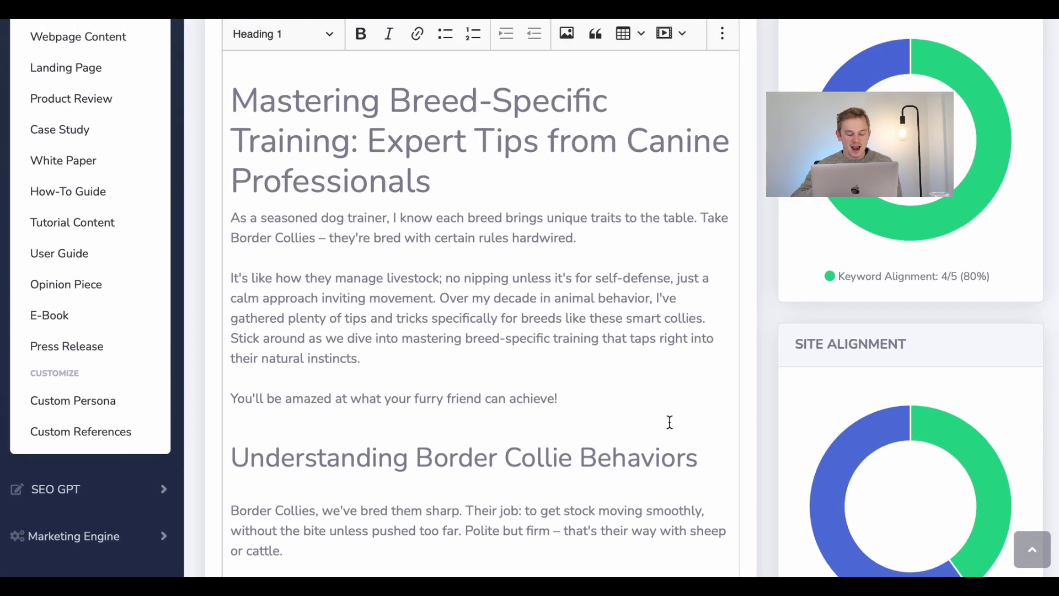